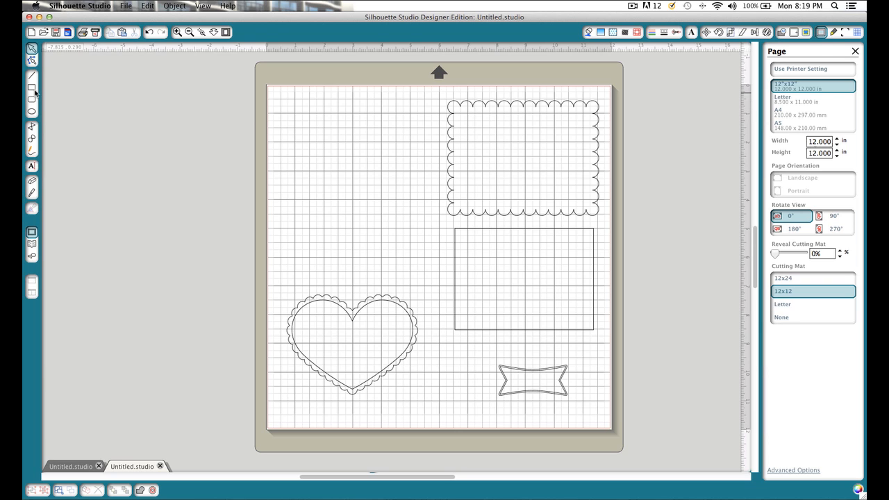
# Draw a rectangle on the empty area beside the mat and size it to 5.5 in wide by 4.25 in high.
pyautogui.click(32, 90)
pyautogui.moveTo(63, 73); pyautogui.dragTo(200, 154)
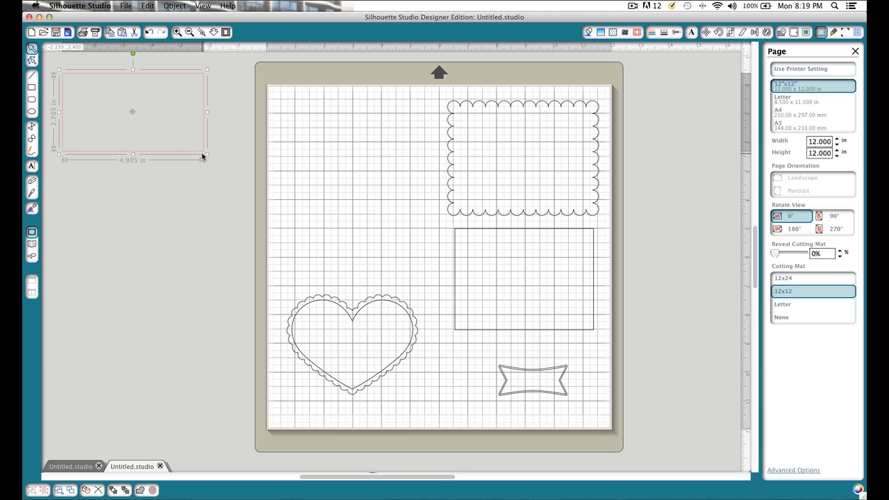
pyautogui.click(731, 32)
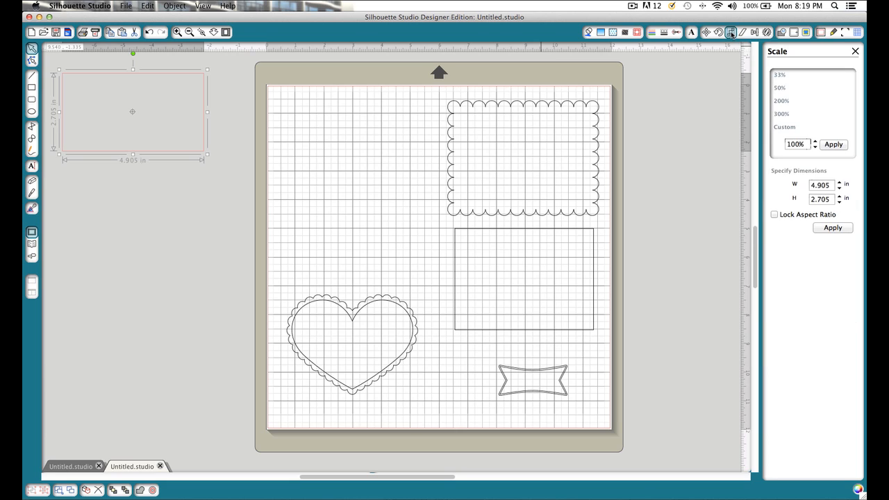
pyautogui.doubleClick(831, 186)
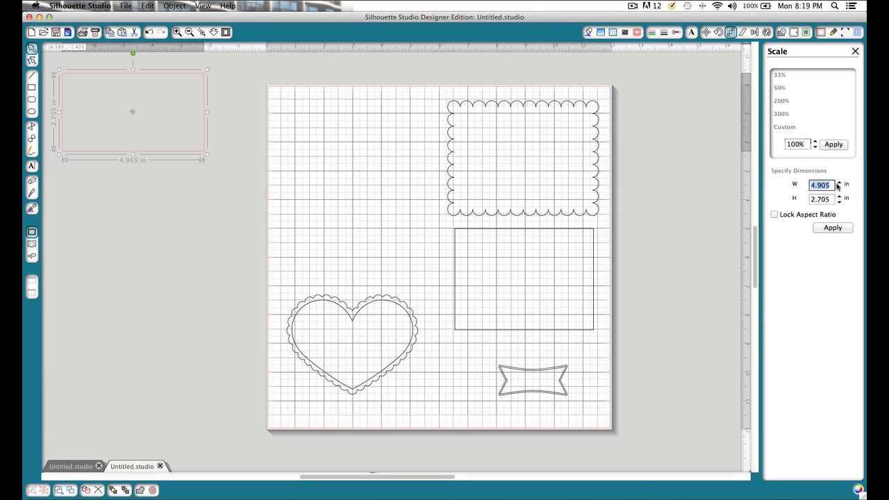
pyautogui.write('5.5')
pyautogui.press('Tab')
pyautogui.write('4.25')
pyautogui.press('Return')
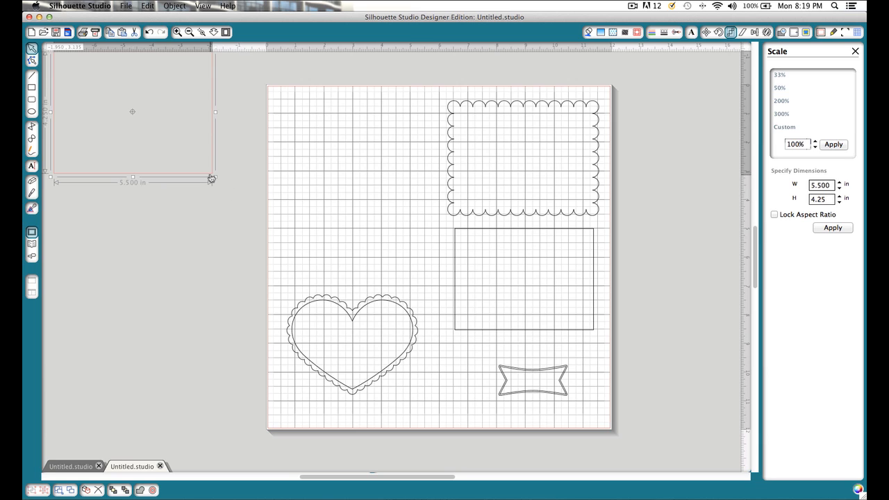
# Fill the 5.5 by 4.25 in rectangle with black and move it into the upper-left part of the mat.
pyautogui.moveTo(211, 175); pyautogui.dragTo(237, 216)
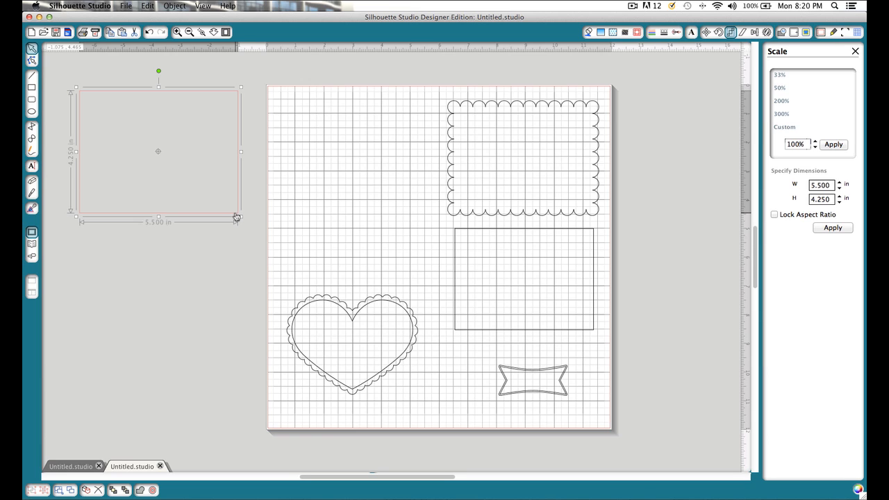
pyautogui.click(588, 32)
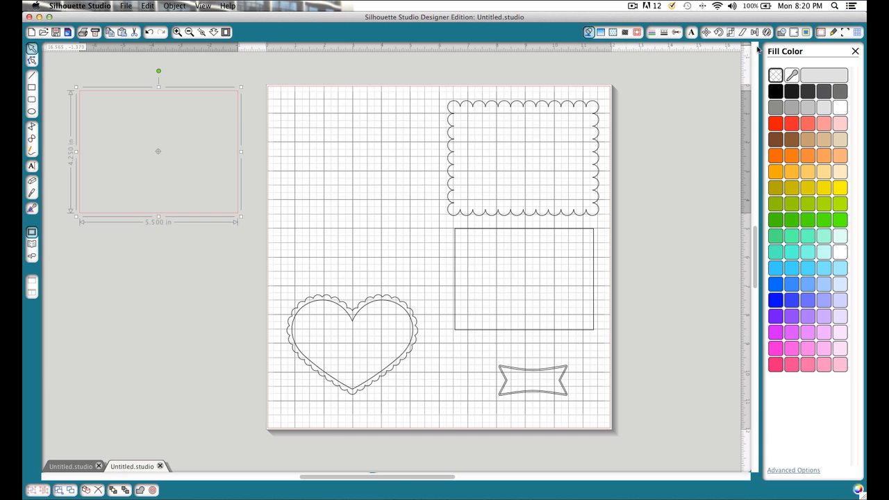
pyautogui.click(775, 91)
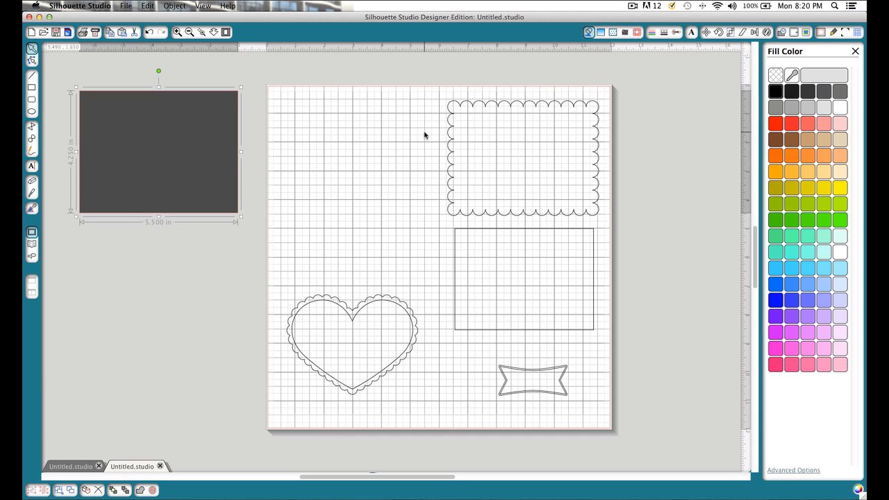
pyautogui.moveTo(227, 216); pyautogui.dragTo(426, 220)
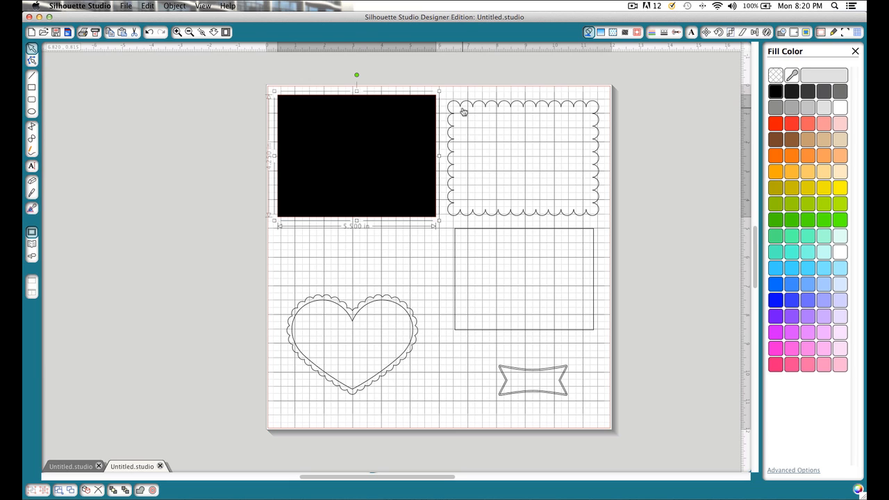
# Add the "assorted scallop rectangle frames" design from the library and move it off the mat into the empty area beside it.
pyautogui.click(32, 244)
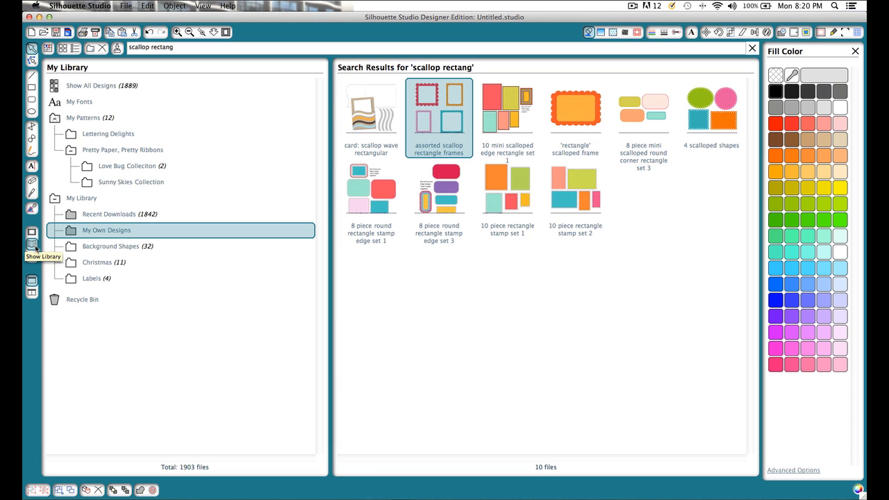
pyautogui.click(179, 48)
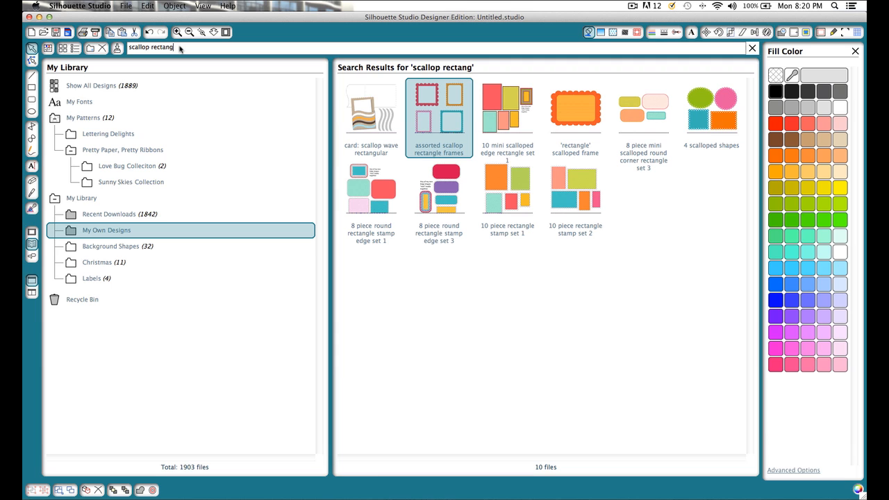
pyautogui.doubleClick(428, 114)
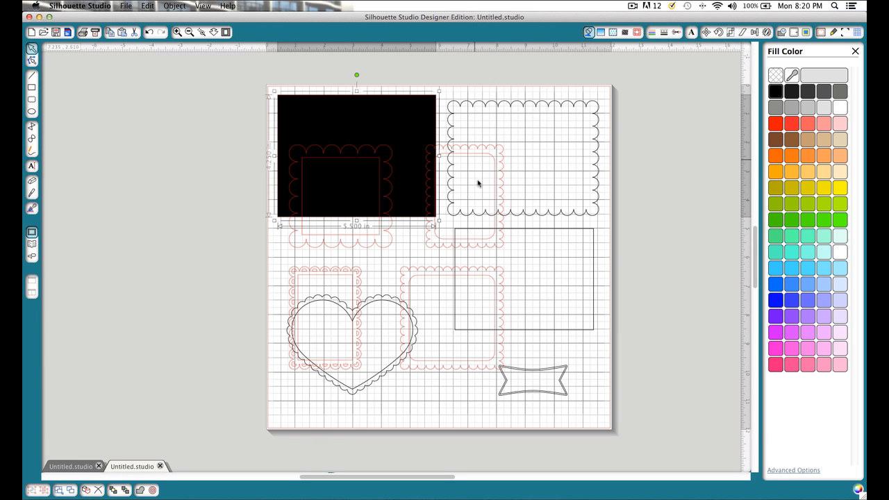
pyautogui.moveTo(480, 276); pyautogui.dragTo(240, 259)
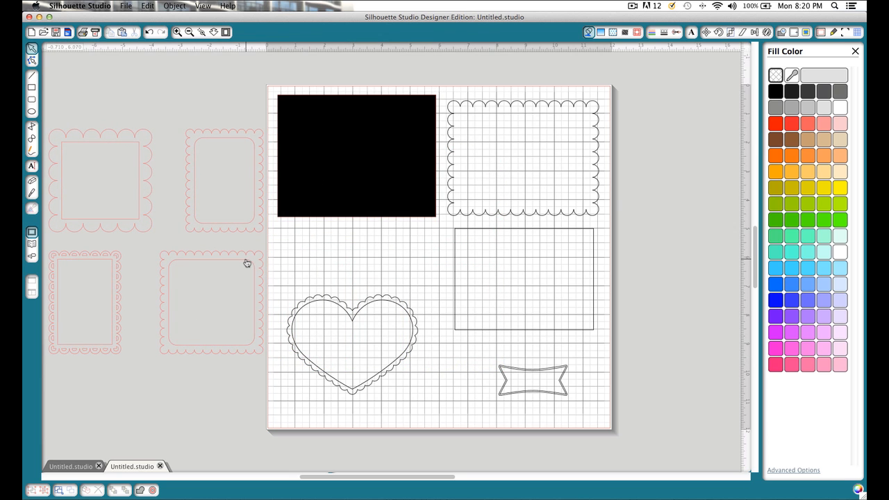
pyautogui.hscroll(-5, 248, 262)
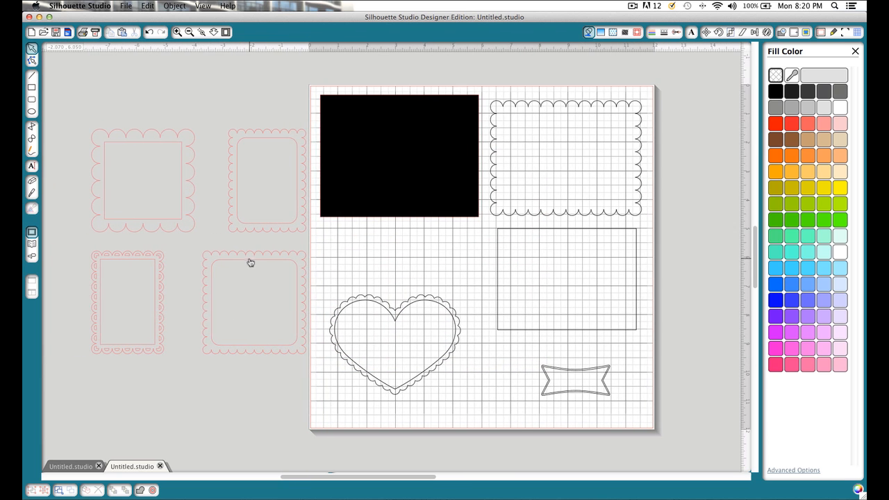
pyautogui.moveTo(238, 260); pyautogui.dragTo(230, 257)
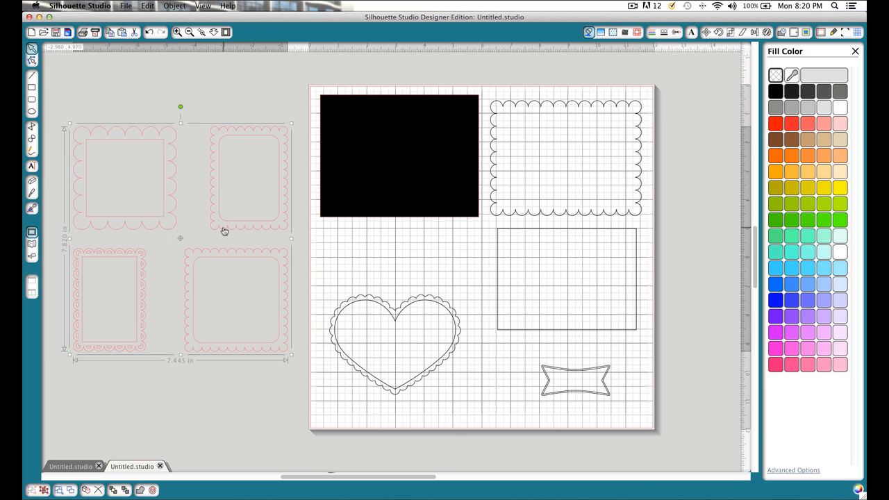
# Ungroup the imported scallop frames and release their compound path so the shapes separate.
pyautogui.rightClick(224, 232)
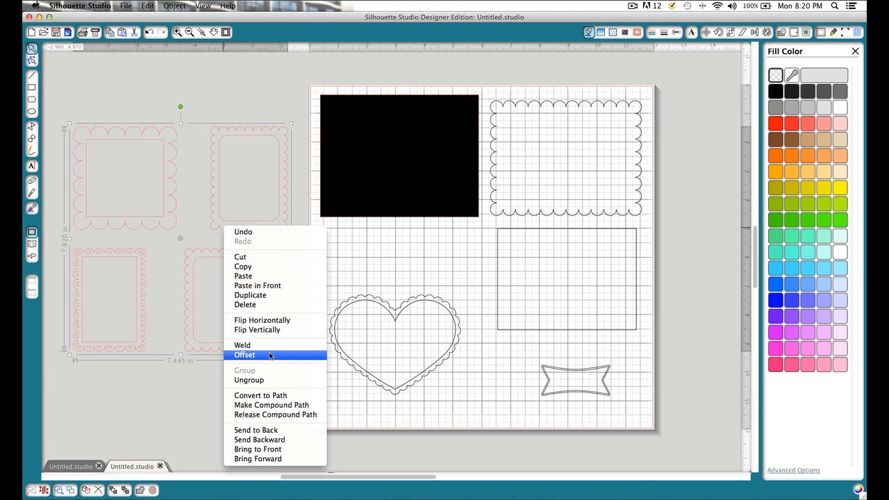
pyautogui.click(259, 381)
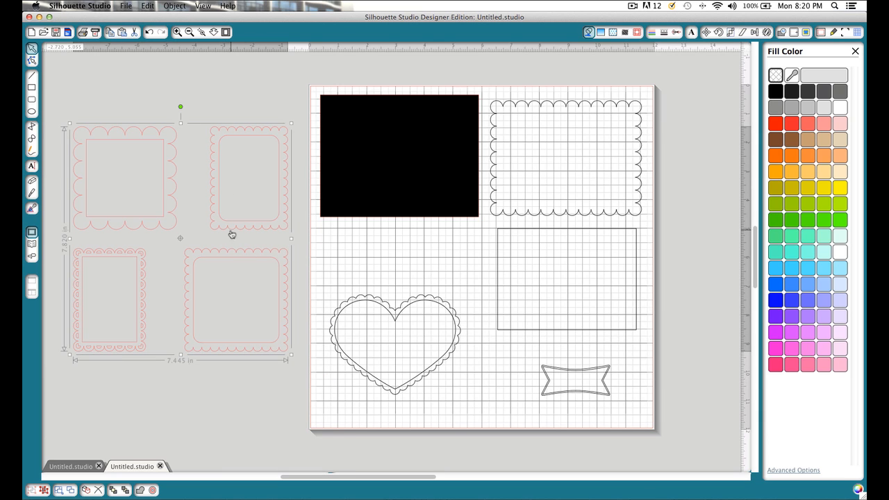
pyautogui.rightClick(230, 225)
pyautogui.click(268, 410)
pyautogui.rightClick(242, 231)
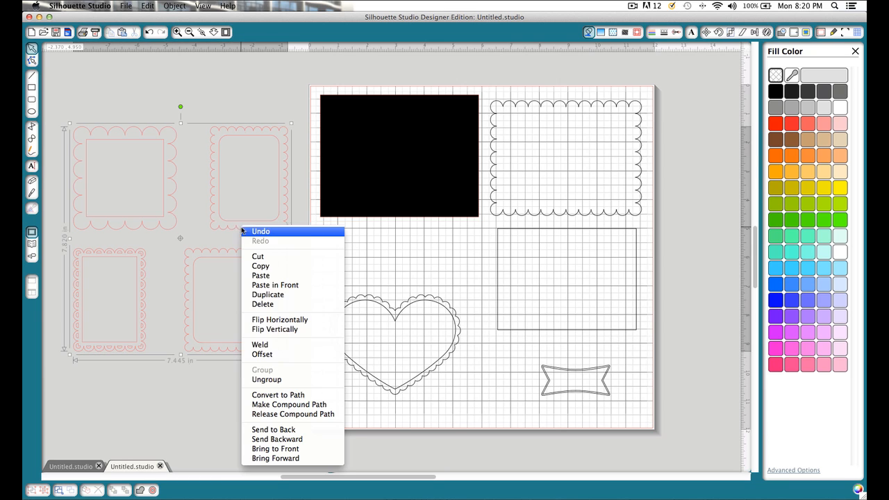
pyautogui.click(267, 381)
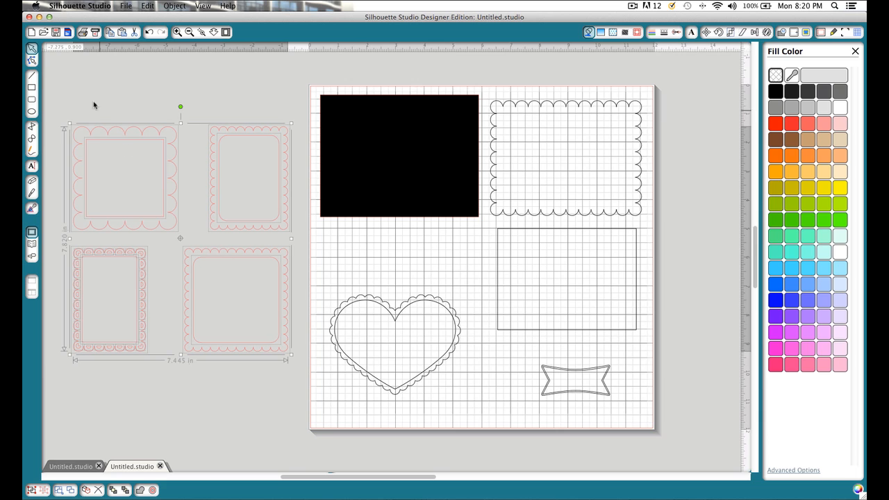
# Delete all imported frames except the upper-right one, and remove that frame's inner rounded rectangle.
pyautogui.moveTo(53, 102); pyautogui.dragTo(219, 390)
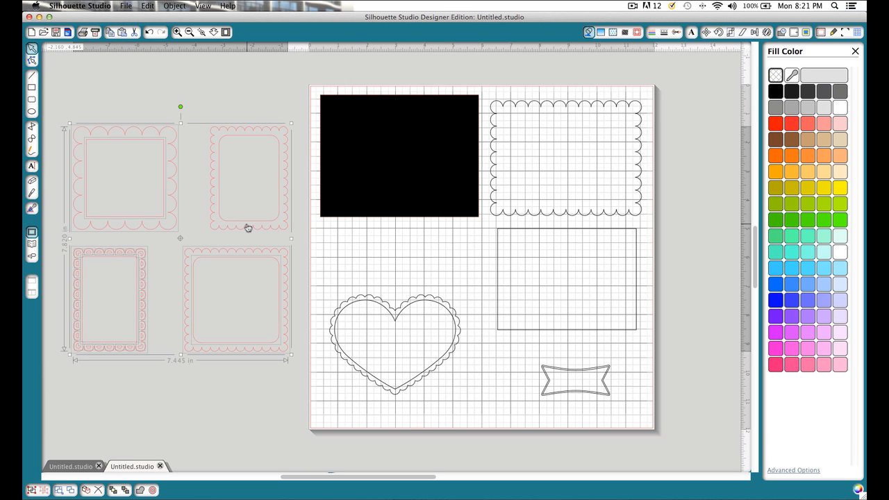
pyautogui.press('Delete')
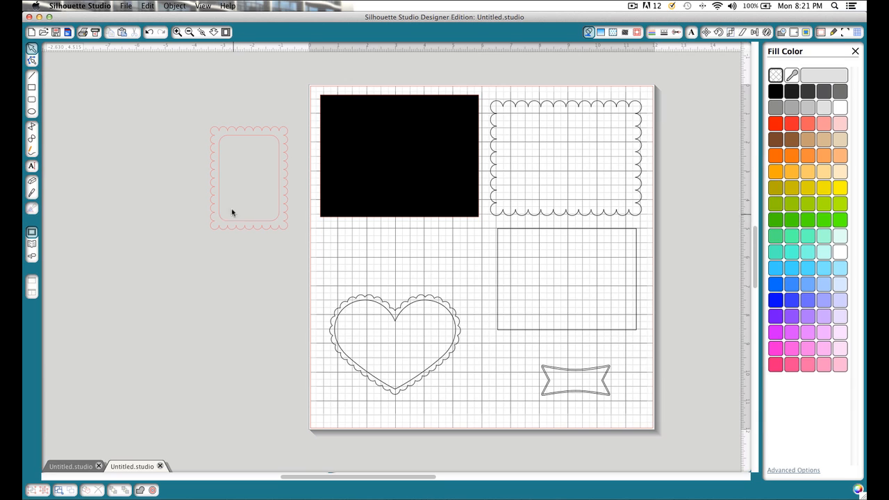
pyautogui.click(277, 221)
pyautogui.press('Delete')
# Move the remaining imported scalloped outline farther from the mat and delete it.
pyautogui.moveTo(278, 230); pyautogui.dragTo(229, 232)
pyautogui.click(231, 231)
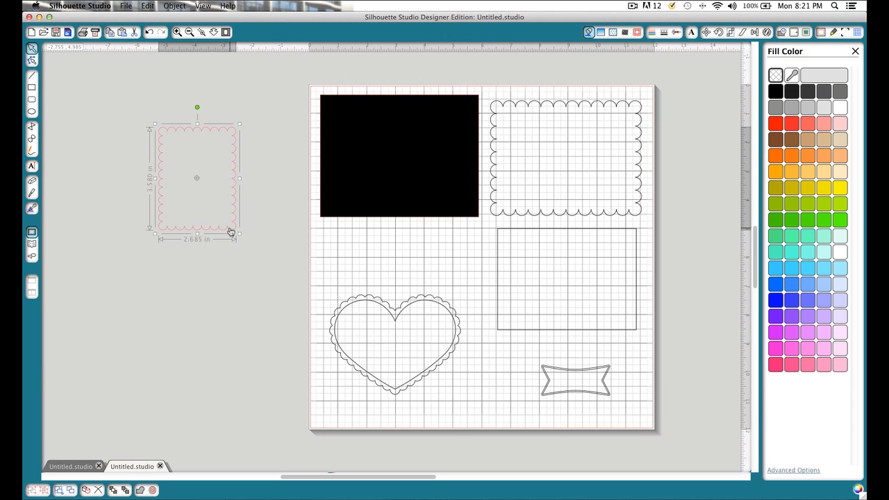
pyautogui.press('Delete')
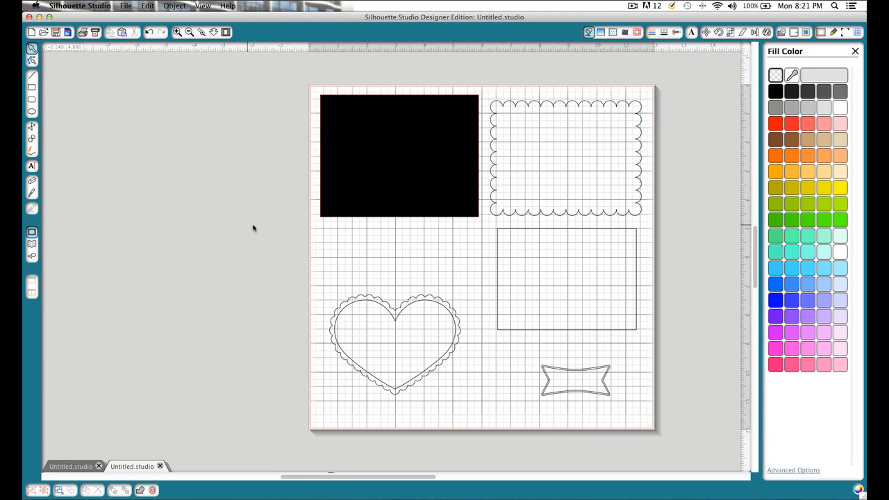
# Fill the large scalloped rectangle on the mat with white.
pyautogui.moveTo(550, 215)
pyautogui.mouseDown()
pyautogui.moveTo(423, 220)
pyautogui.moveTo(551, 216)
pyautogui.mouseUp()
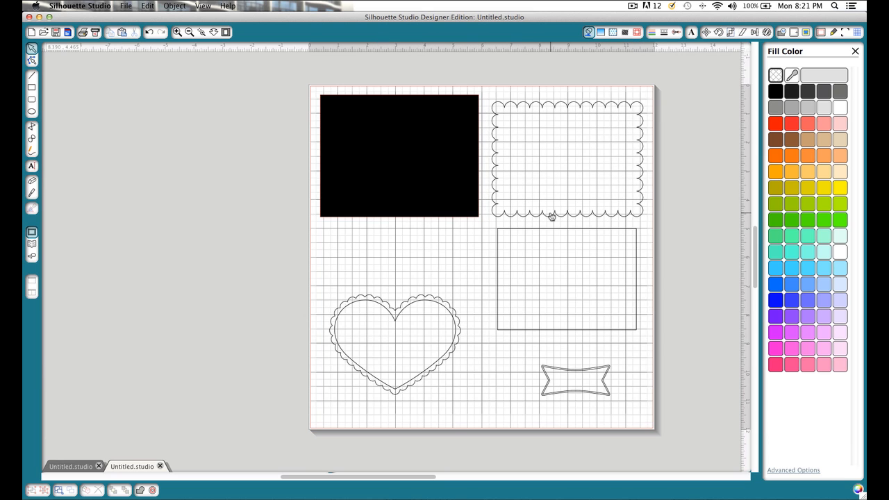
pyautogui.click(553, 216)
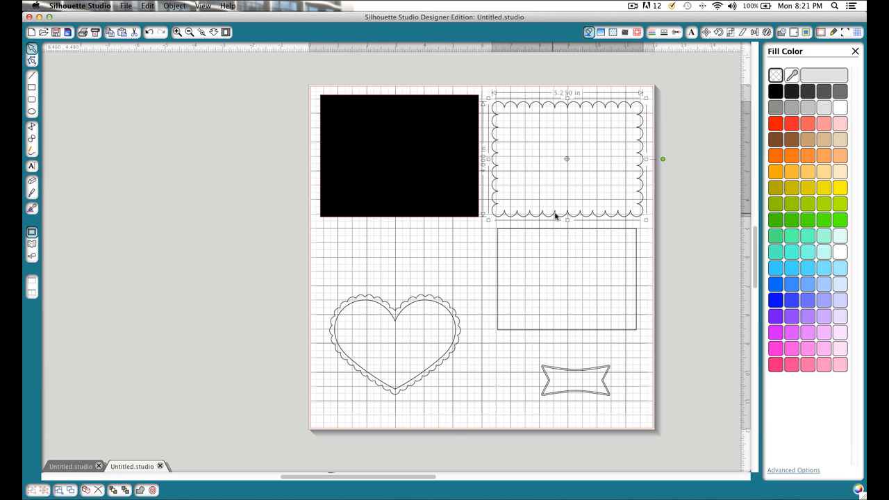
pyautogui.click(839, 108)
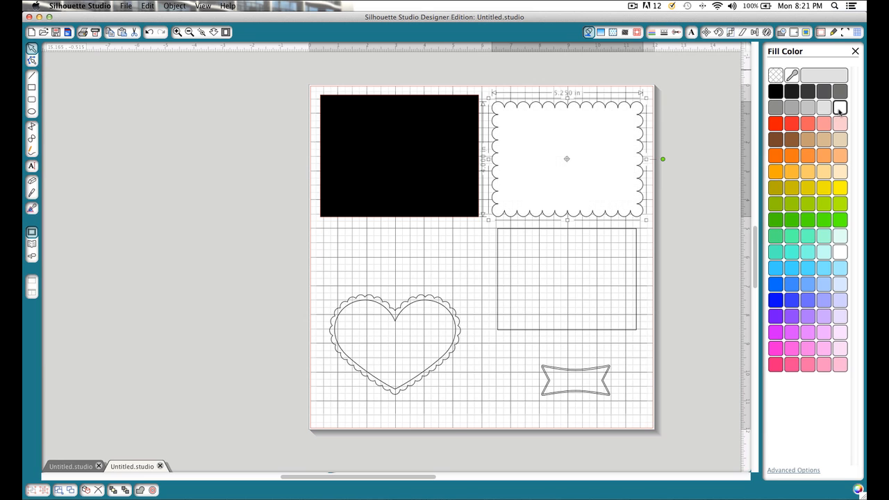
# Bring the white scalloped rectangle to the front and center it over the black rectangle.
pyautogui.moveTo(584, 211); pyautogui.dragTo(458, 211)
pyautogui.rightClick(493, 200)
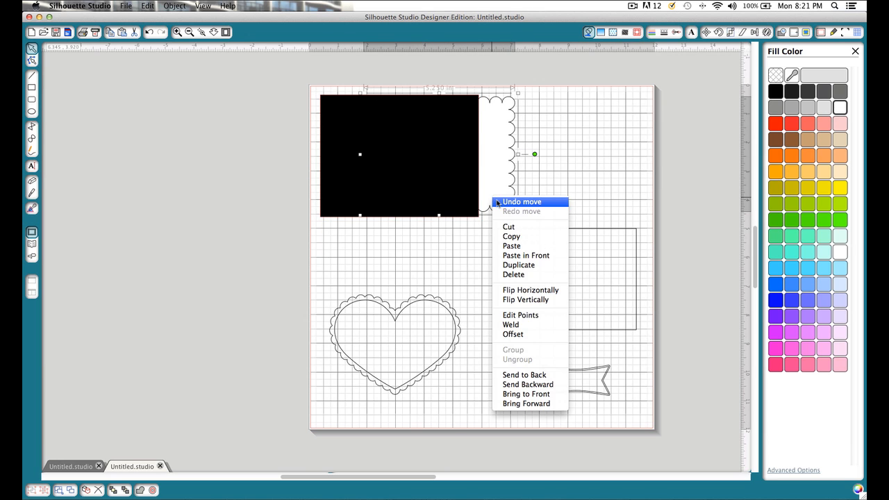
pyautogui.click(512, 394)
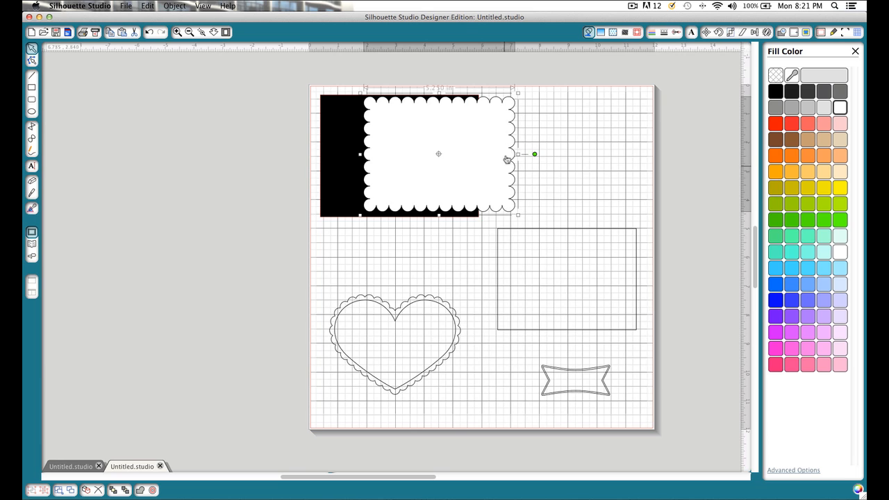
pyautogui.moveTo(482, 173); pyautogui.dragTo(448, 174)
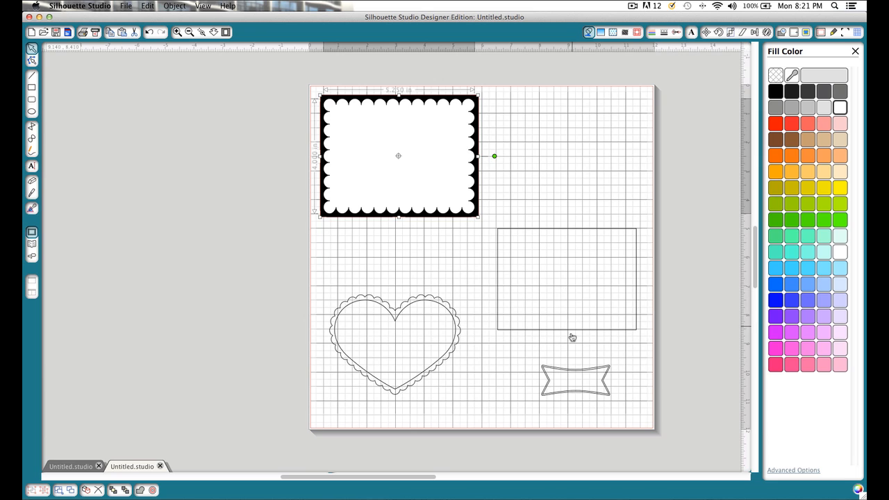
# Bring the plain unfilled rectangle to the front and center it on the white scalloped rectangle.
pyautogui.moveTo(576, 333); pyautogui.dragTo(505, 252)
pyautogui.rightClick(508, 249)
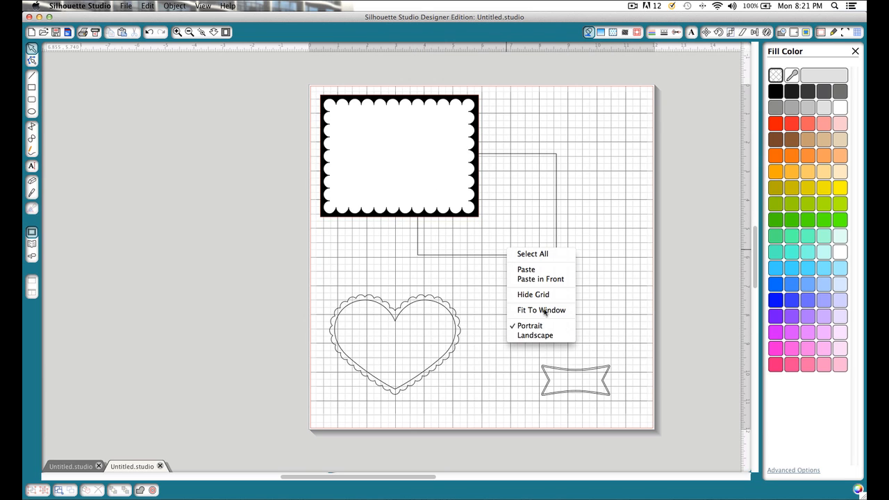
pyautogui.click(495, 257)
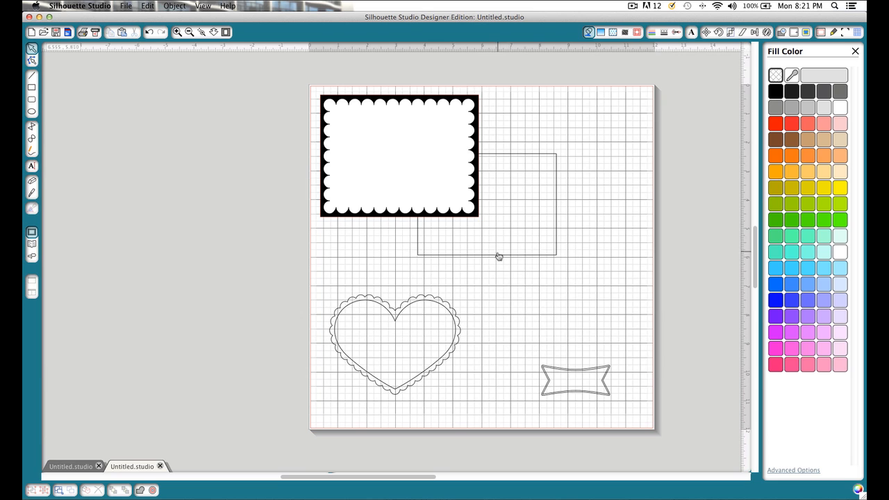
pyautogui.click(497, 256)
pyautogui.rightClick(507, 238)
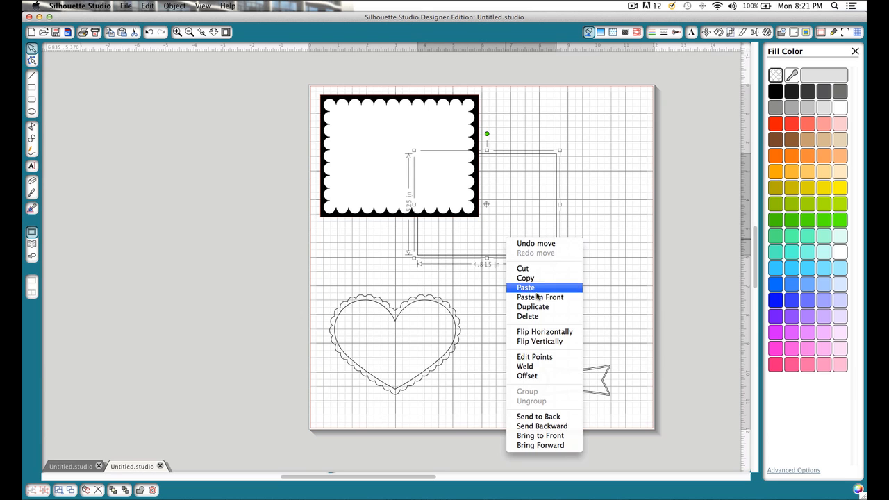
pyautogui.click(538, 436)
pyautogui.moveTo(518, 258); pyautogui.dragTo(430, 210)
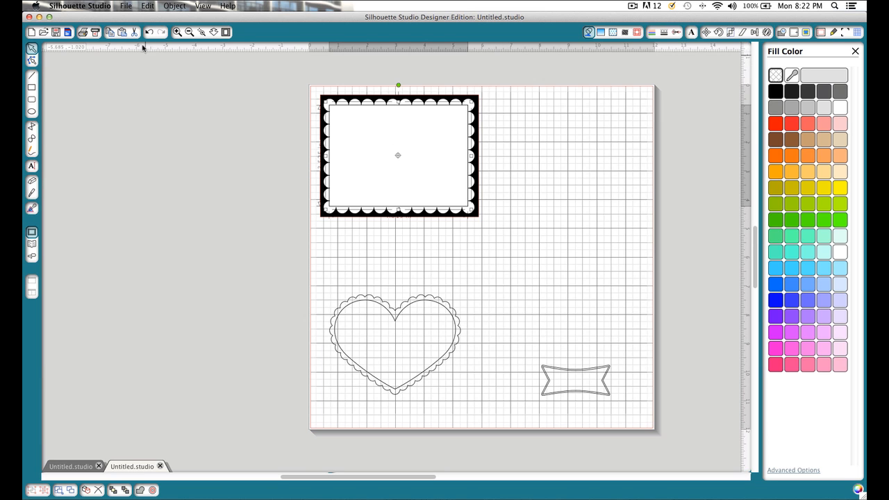
# Start a library import and browse to Pretty Paper Pretty Ribbons > Digi Papers > Love Bug Collection > Love Bug Flourish.
pyautogui.click(127, 5)
pyautogui.click(159, 204)
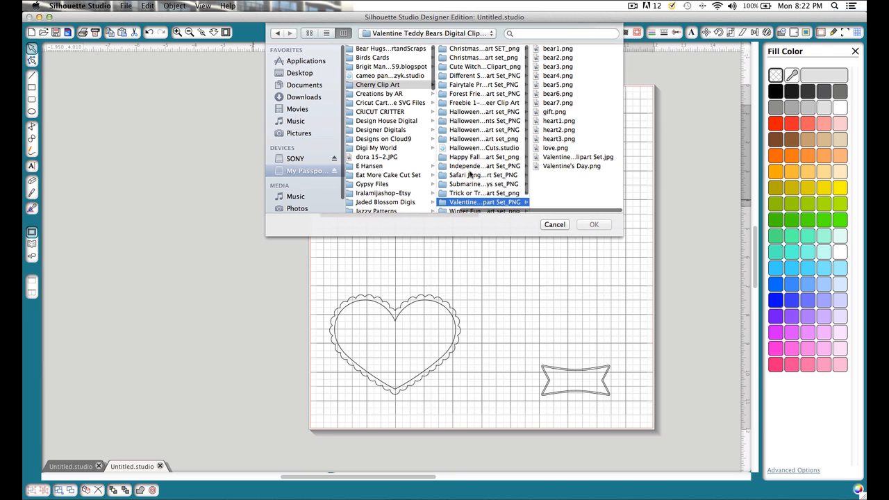
pyautogui.scroll(-2, 365, 149)
pyautogui.scroll(-10, 365, 149)
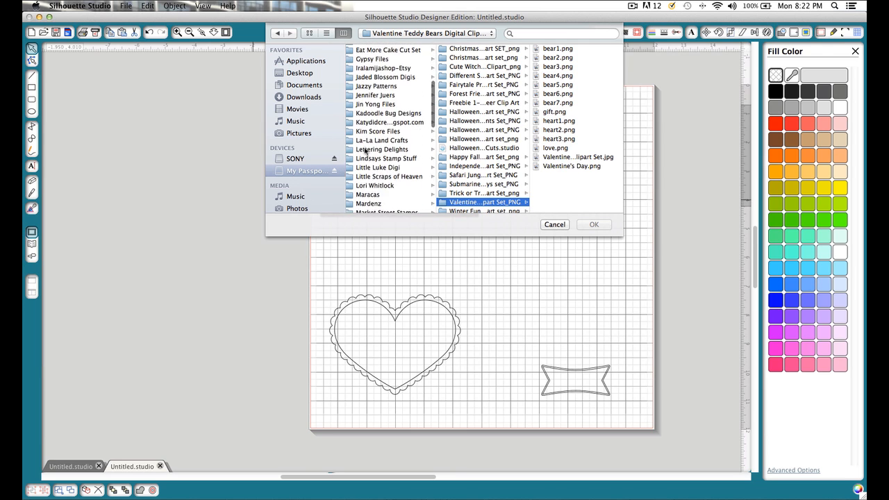
pyautogui.scroll(-3, 365, 150)
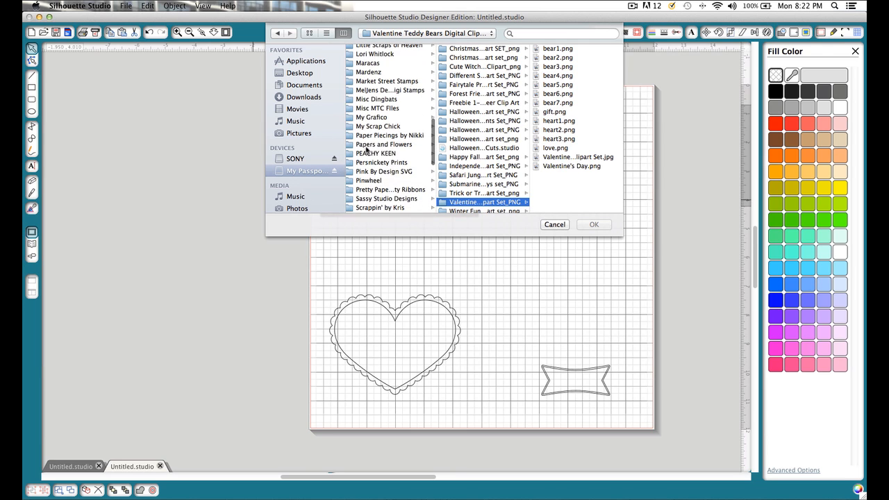
pyautogui.click(387, 189)
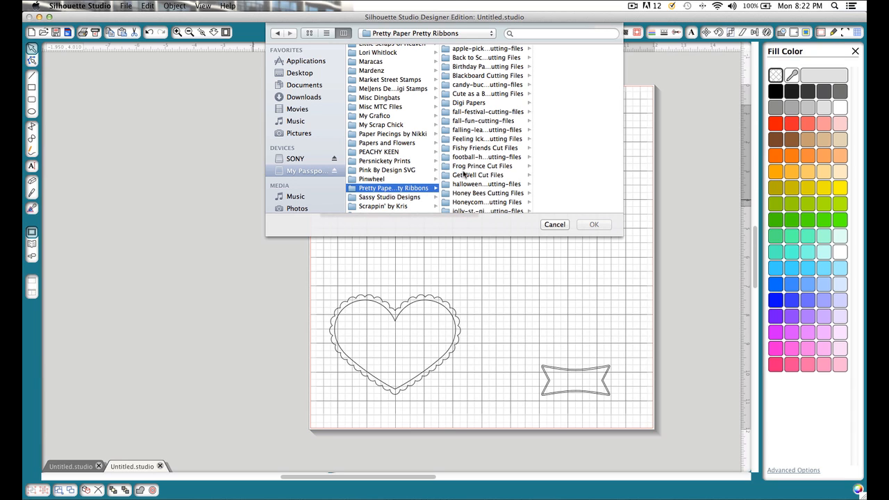
pyautogui.click(477, 105)
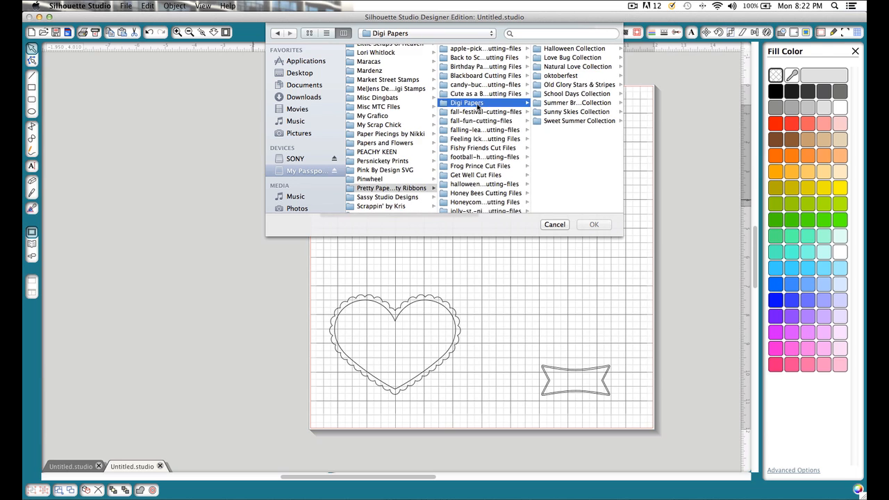
pyautogui.click(566, 58)
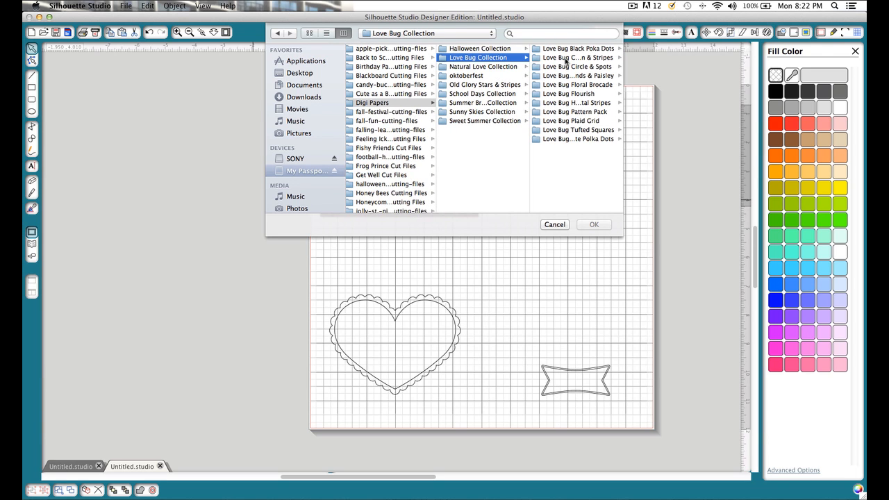
pyautogui.click(569, 94)
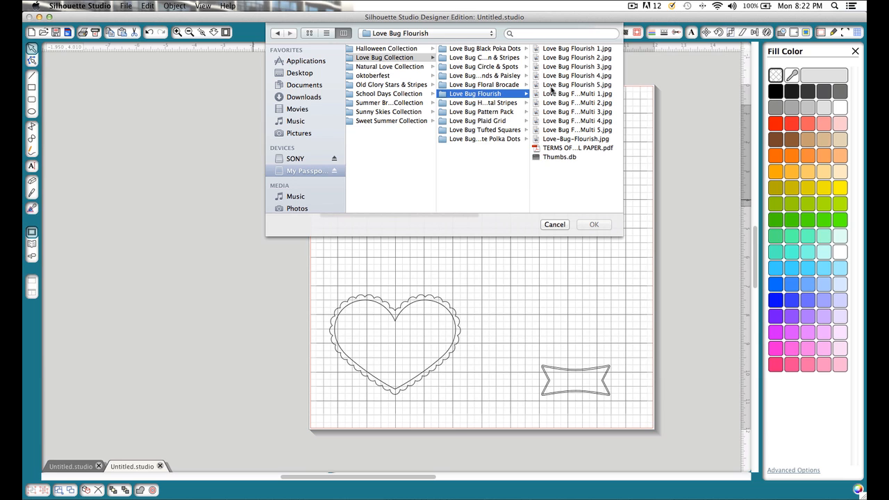
# Import the Love Bug Flourish Multi 2 paper image into the library, accepting its default file details.
pyautogui.click(564, 67)
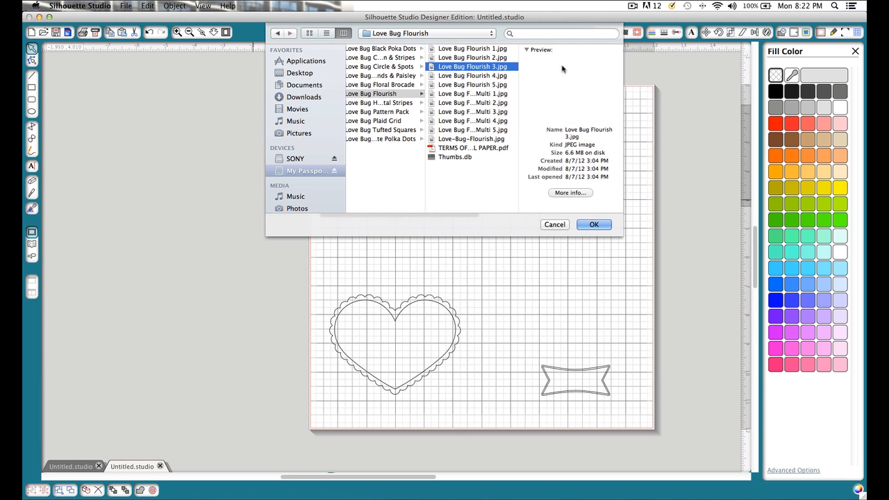
pyautogui.click(494, 96)
pyautogui.click(493, 105)
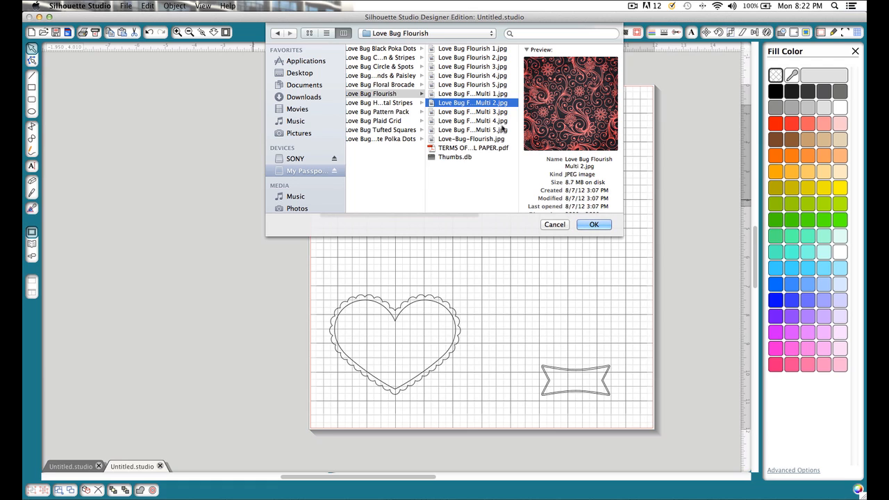
pyautogui.click(593, 224)
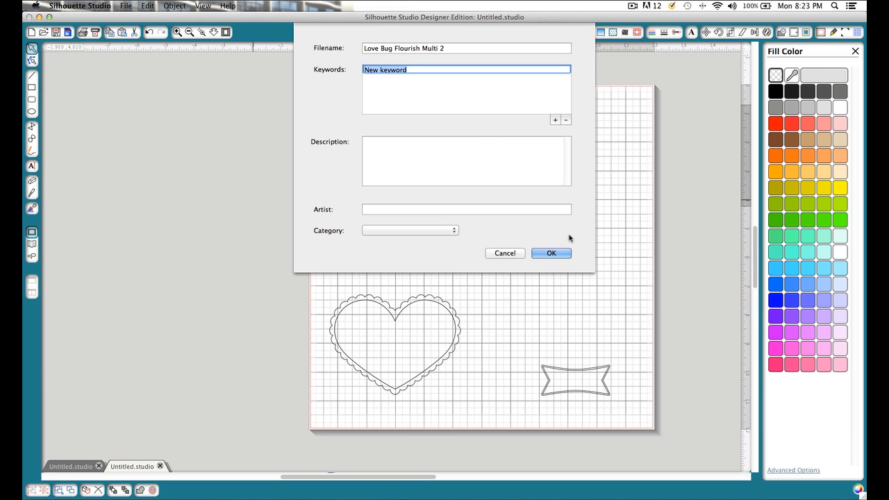
pyautogui.click(551, 254)
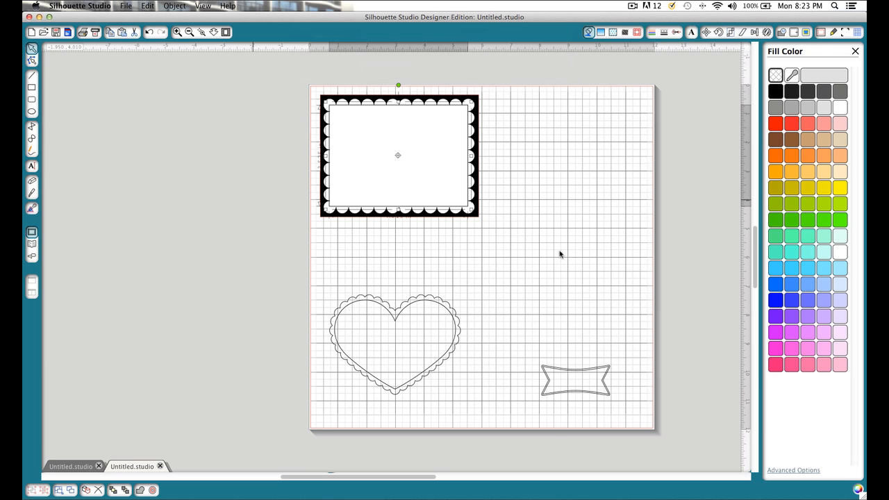
# Move the Love Bug Flourish Multi 2 pattern from My Own Designs into the library's Love Bug Colleciton folder and open that folder.
pyautogui.click(31, 244)
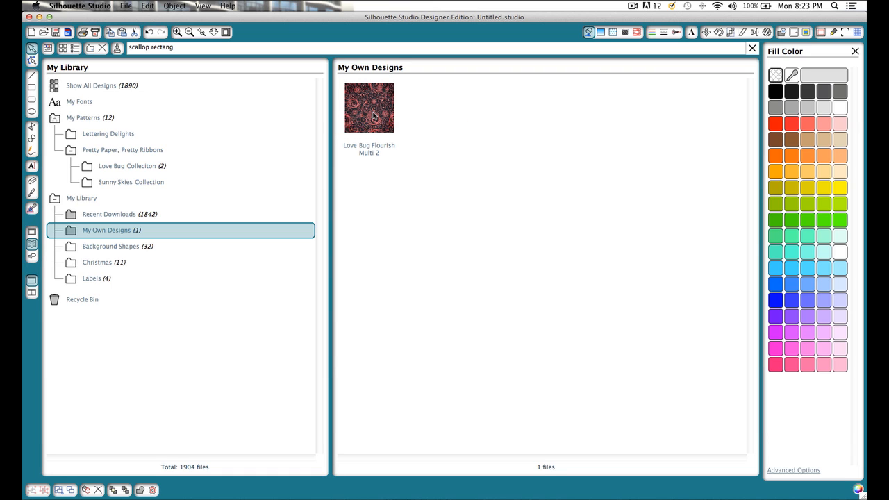
pyautogui.moveTo(372, 110); pyautogui.dragTo(158, 165)
pyautogui.click(151, 166)
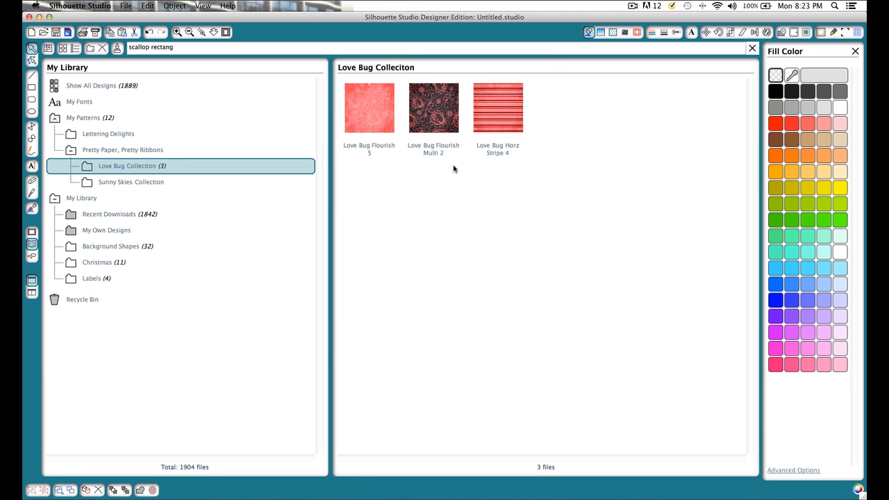
# Return to the card drawing and fill the plain top rectangle with the Love Bug Flourish 5 pattern.
pyautogui.click(32, 232)
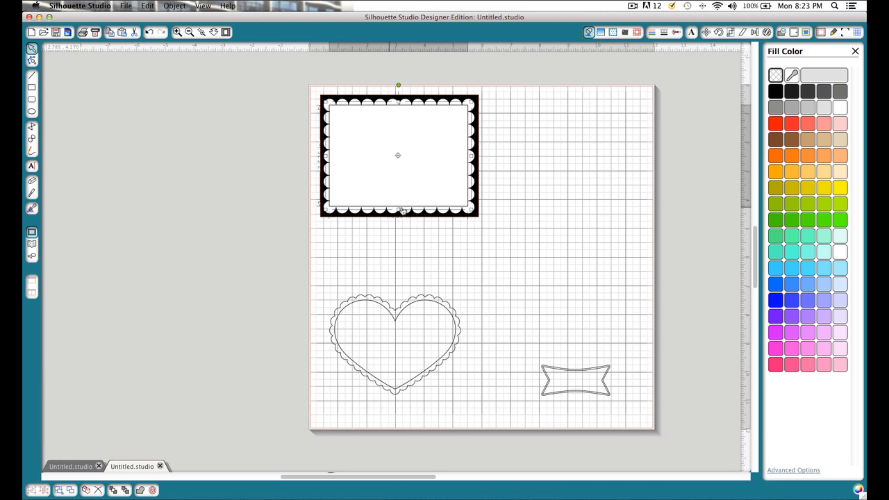
pyautogui.click(613, 34)
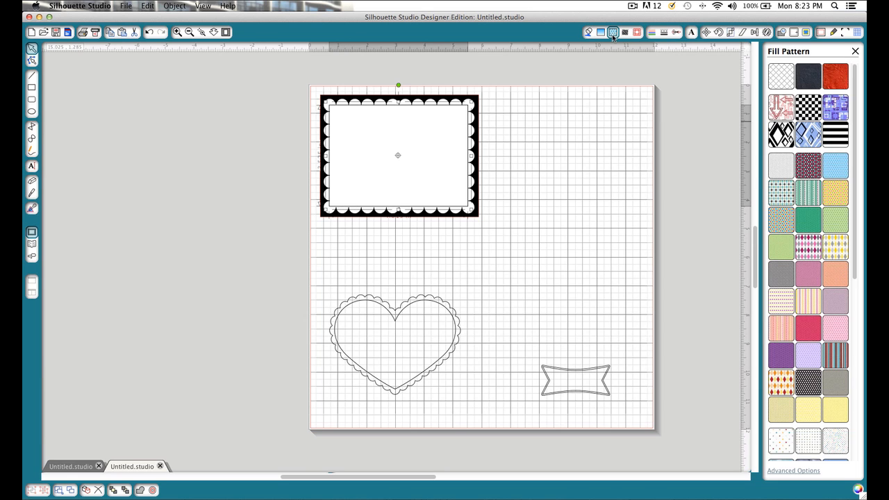
pyautogui.scroll(-5, 815, 127)
pyautogui.scroll(-5, 815, 127)
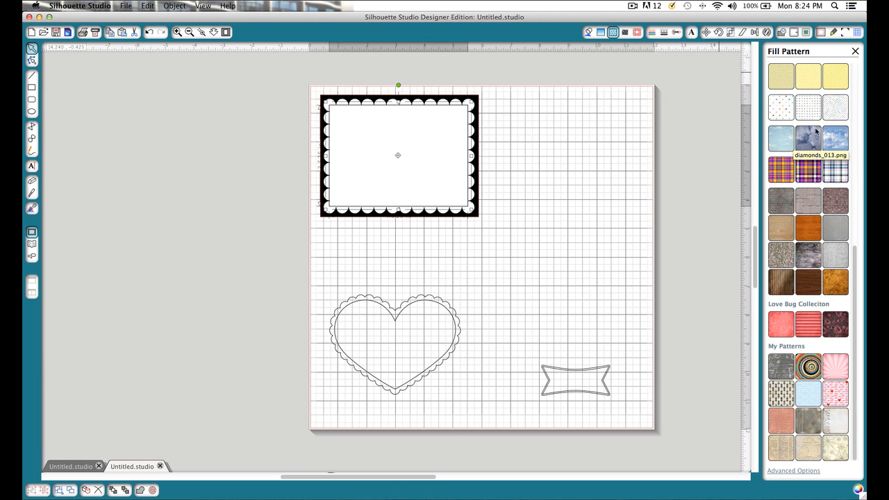
pyautogui.click(779, 326)
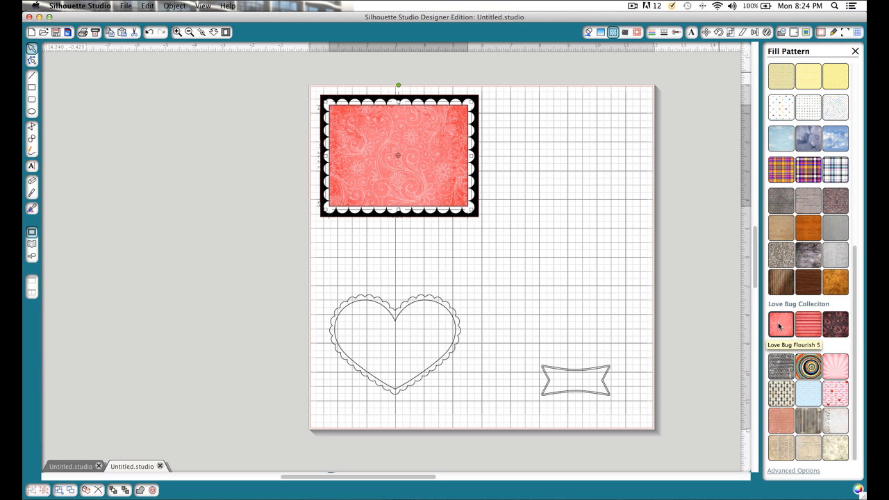
# Fill the inner heart with the striped red Love Bug Horz Stripe 4 pattern.
pyautogui.click(375, 309)
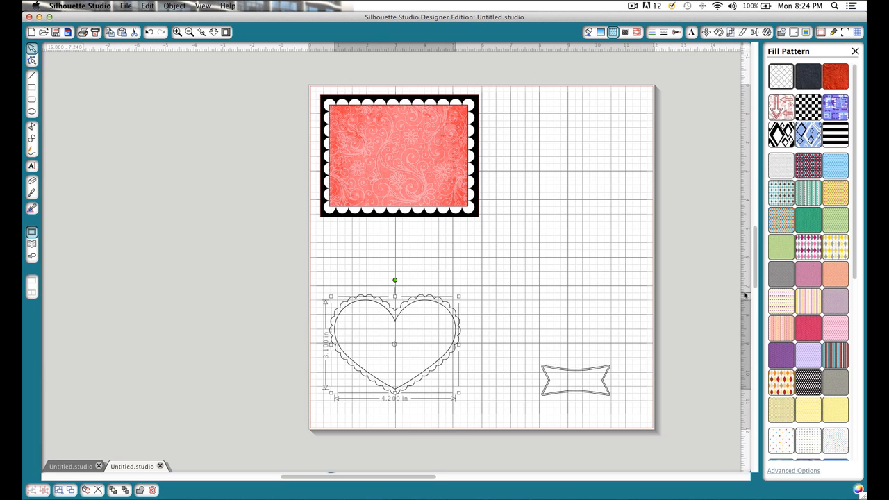
pyautogui.scroll(-10, 809, 293)
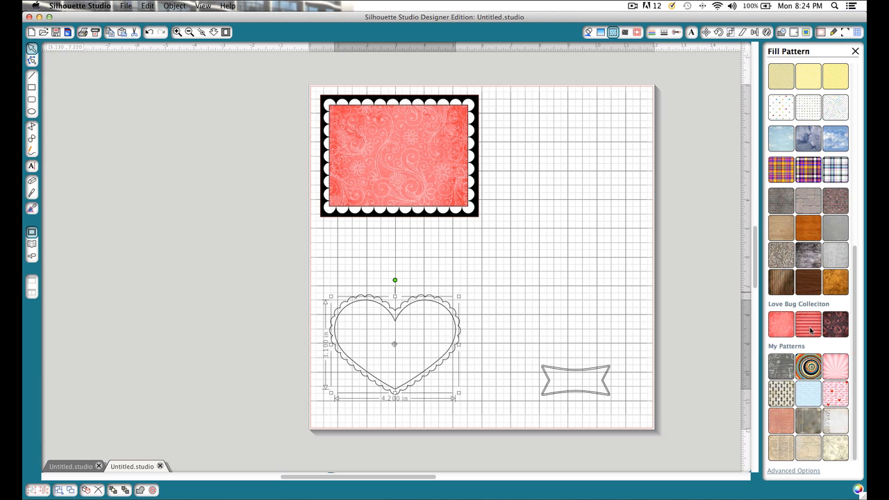
pyautogui.click(809, 331)
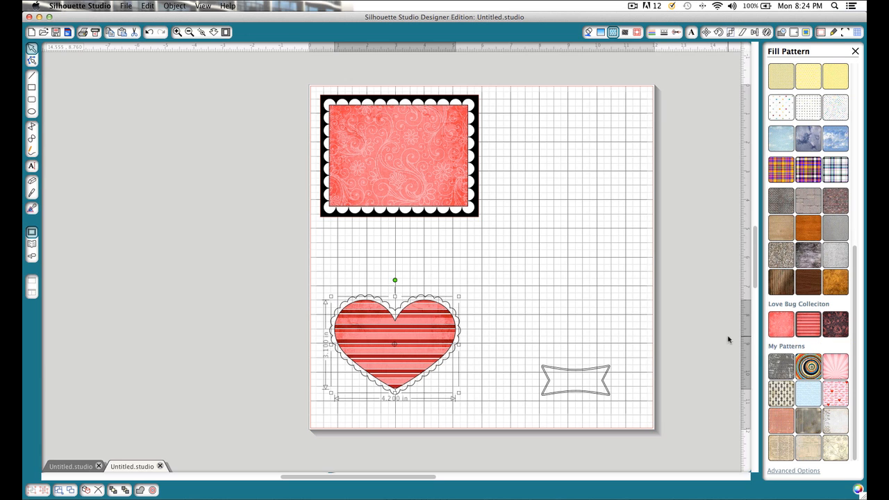
# Fill the scalloped heart behind the striped heart with white.
pyautogui.click(470, 323)
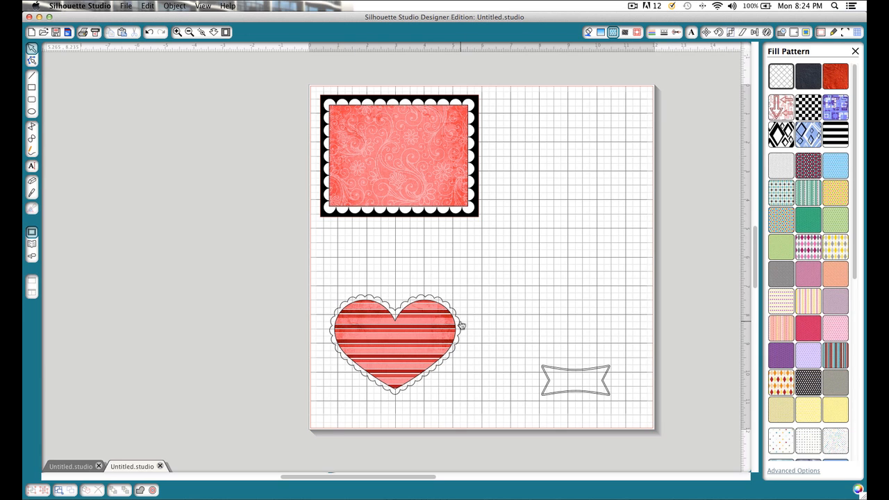
pyautogui.click(460, 324)
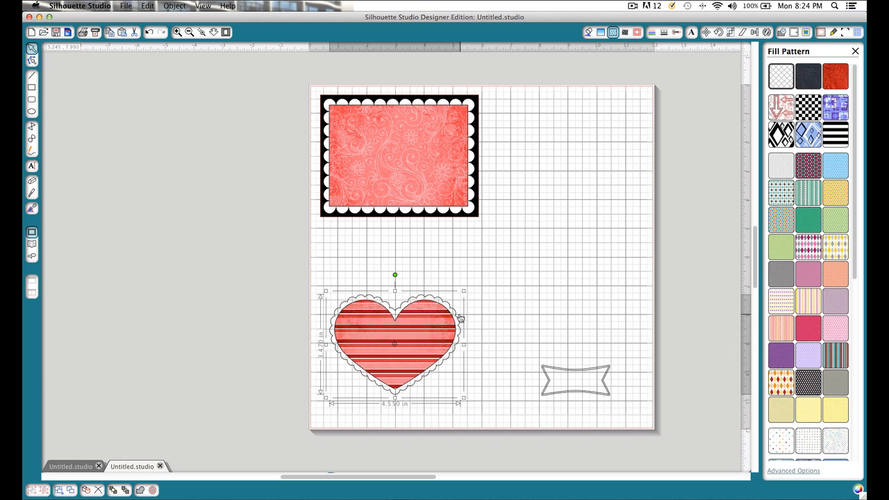
pyautogui.click(588, 33)
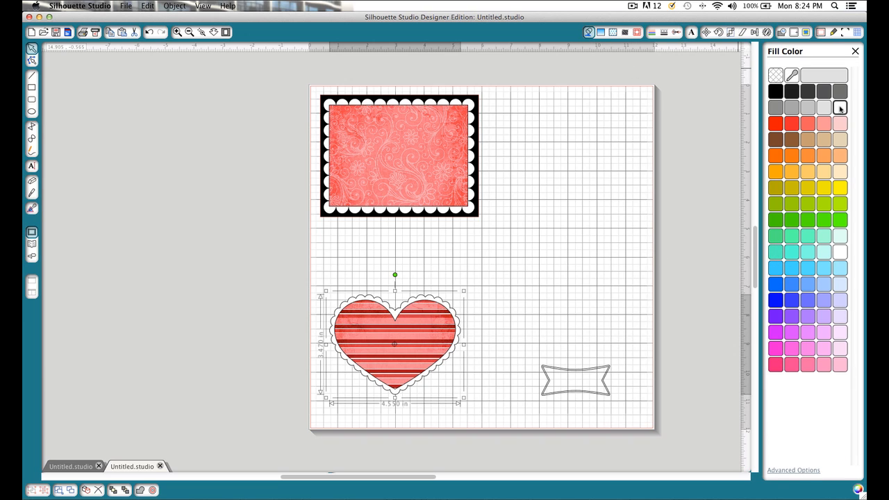
# Bring the striped heart and its white scalloped layer to the front together and place them over the patterned rectangle.
pyautogui.moveTo(303, 262); pyautogui.dragTo(485, 439)
pyautogui.moveTo(424, 377); pyautogui.dragTo(414, 262)
pyautogui.rightClick(411, 254)
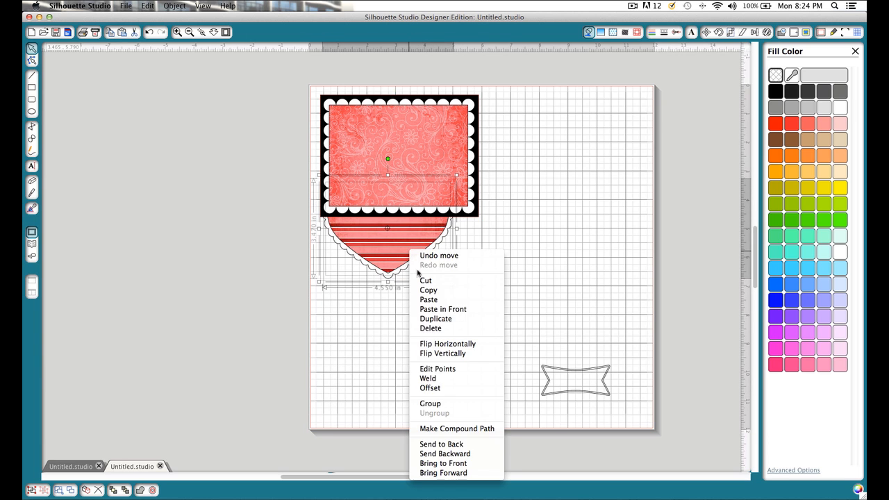
pyautogui.click(448, 463)
pyautogui.moveTo(399, 237); pyautogui.dragTo(397, 173)
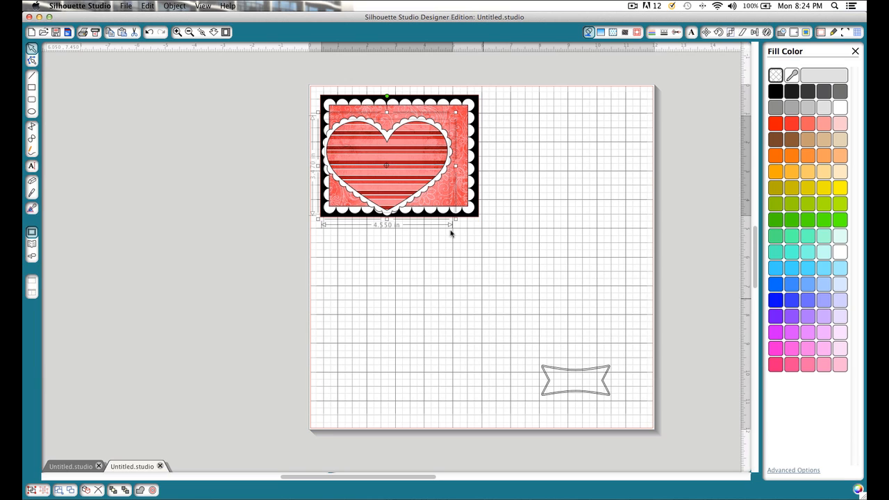
# Open Sentiment Spots 1.svg from the sentiment-spots-1-cutting-files folder of Pretty Paper Pretty Ribbons.
pyautogui.click(43, 33)
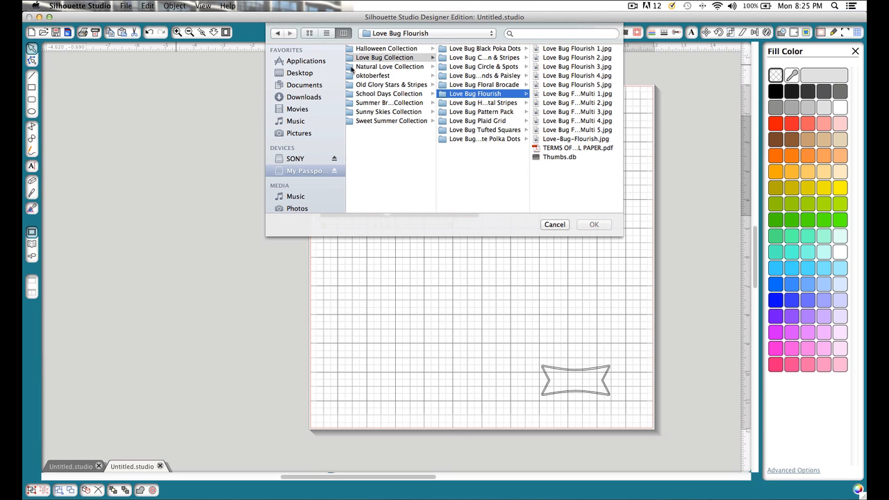
pyautogui.click(479, 33)
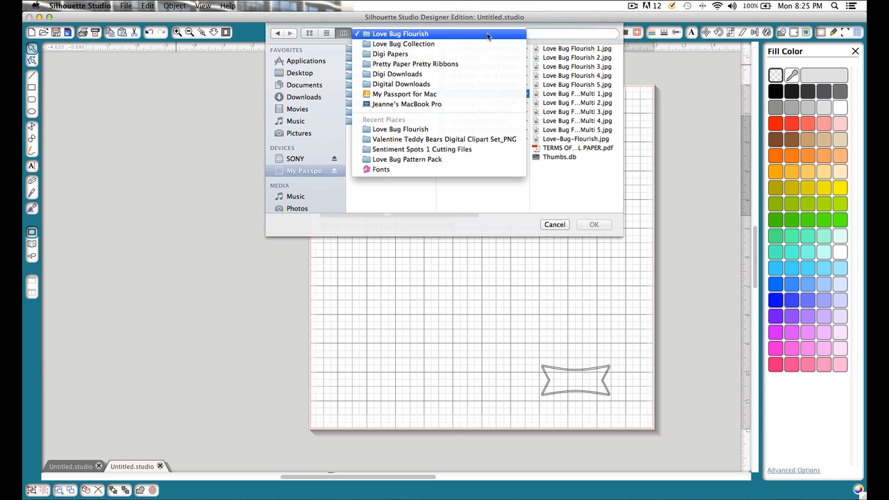
pyautogui.click(448, 65)
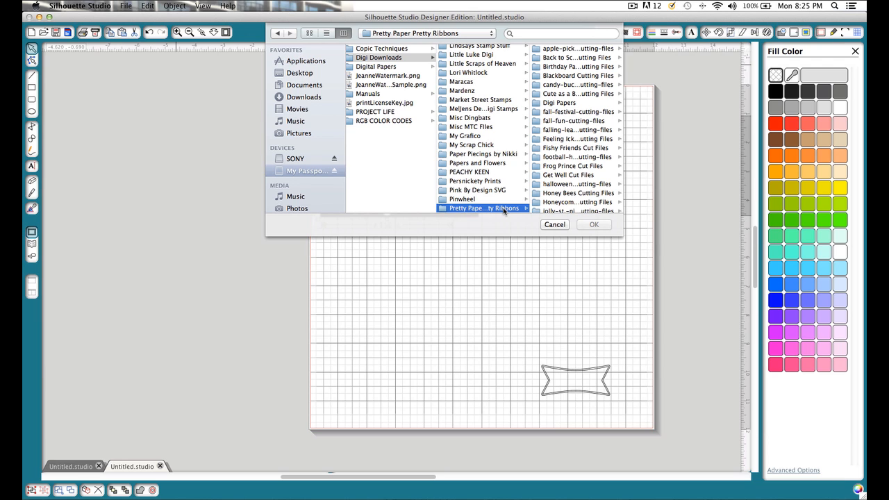
pyautogui.scroll(-5, 591, 143)
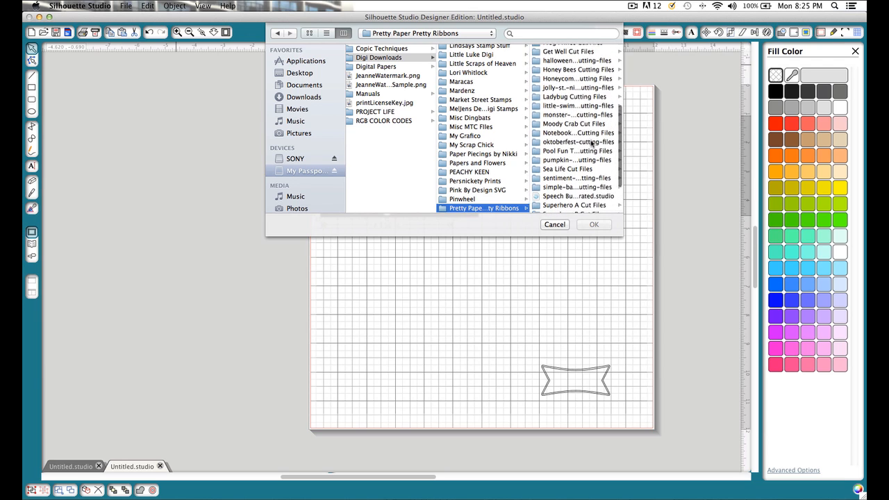
pyautogui.scroll(-1, 592, 146)
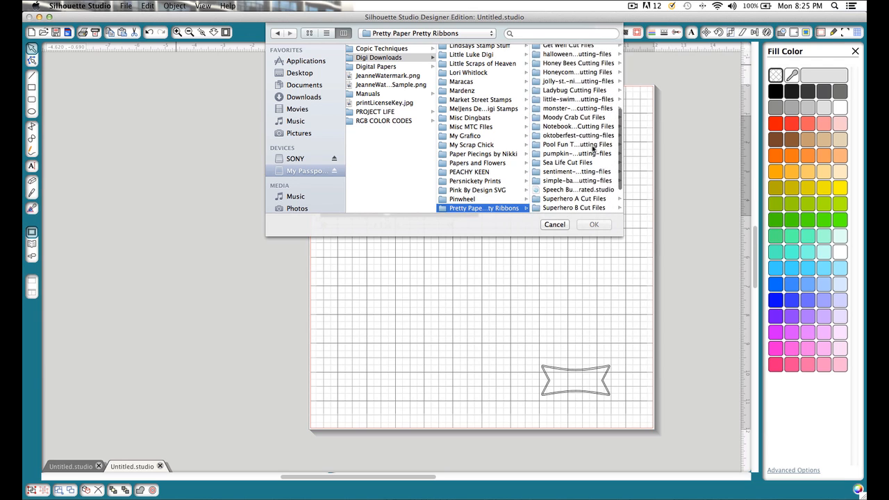
pyautogui.click(568, 171)
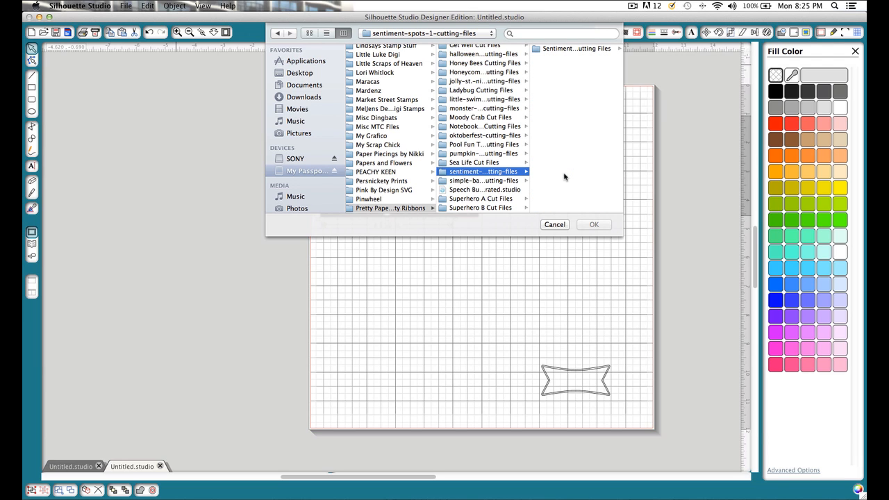
pyautogui.click(563, 50)
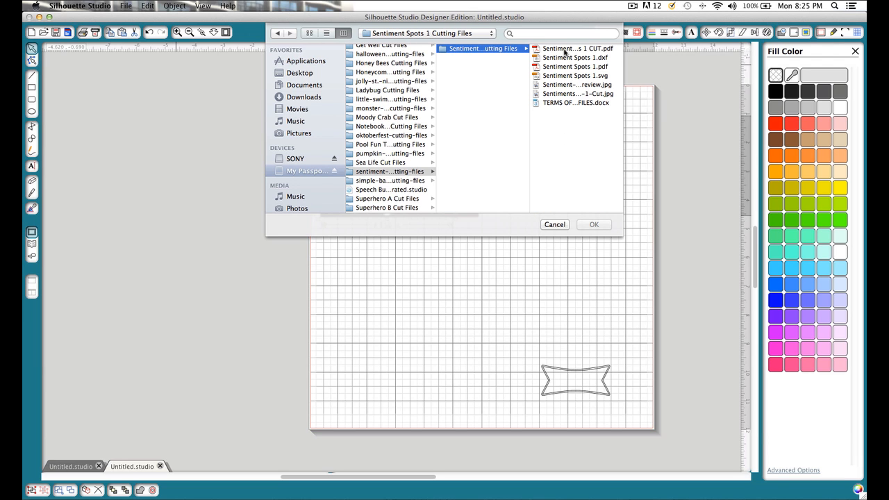
pyautogui.click(593, 75)
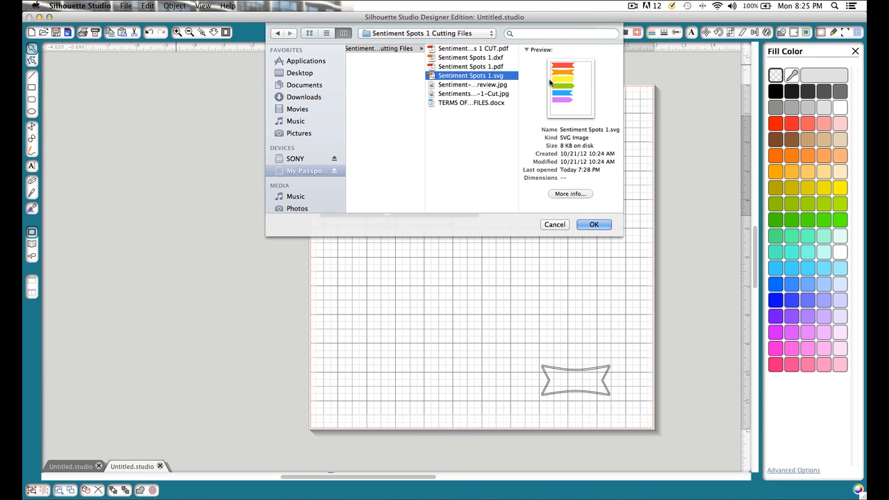
pyautogui.click(592, 224)
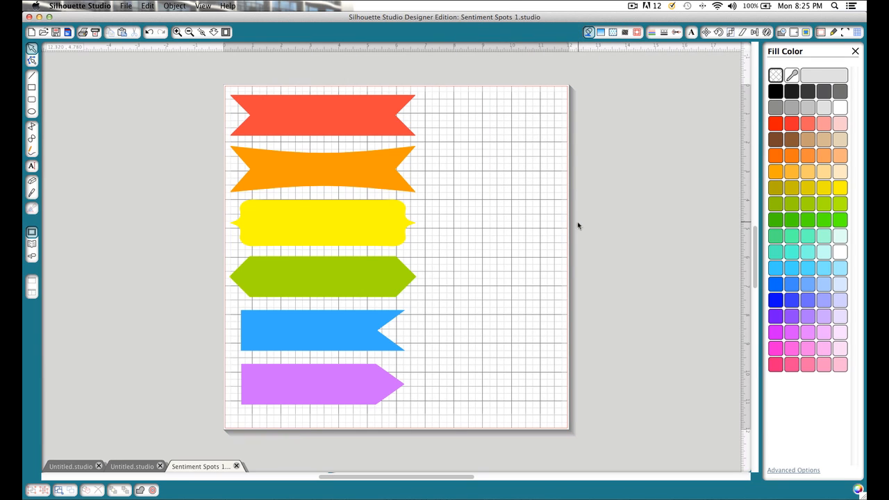
# Ungroup the six sentiment banner shapes and release their compound path.
pyautogui.rightClick(401, 191)
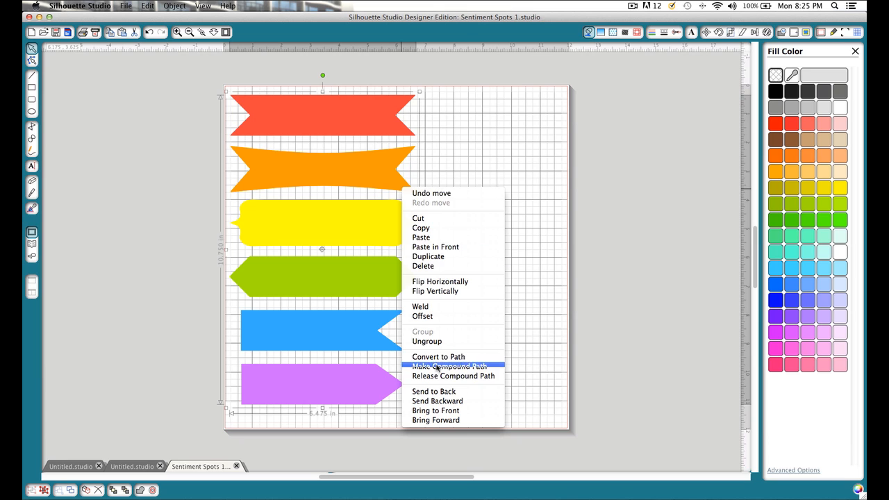
pyautogui.click(431, 341)
pyautogui.rightClick(372, 232)
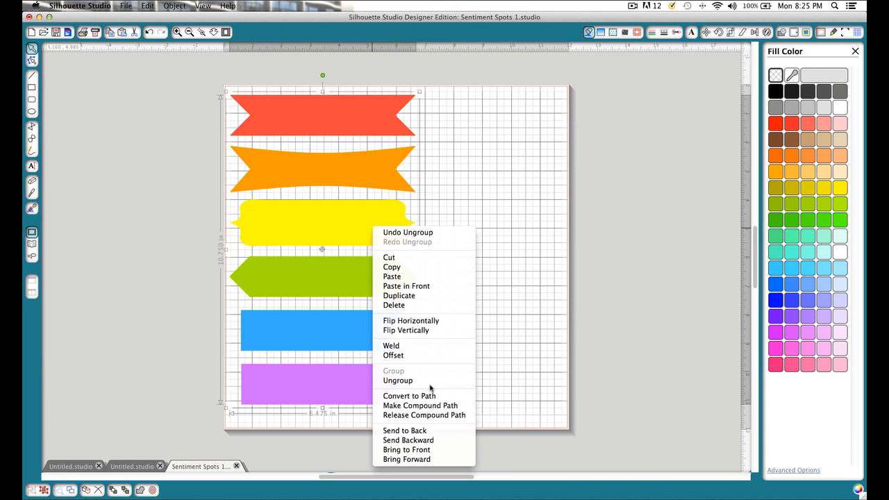
pyautogui.click(430, 415)
pyautogui.rightClick(343, 231)
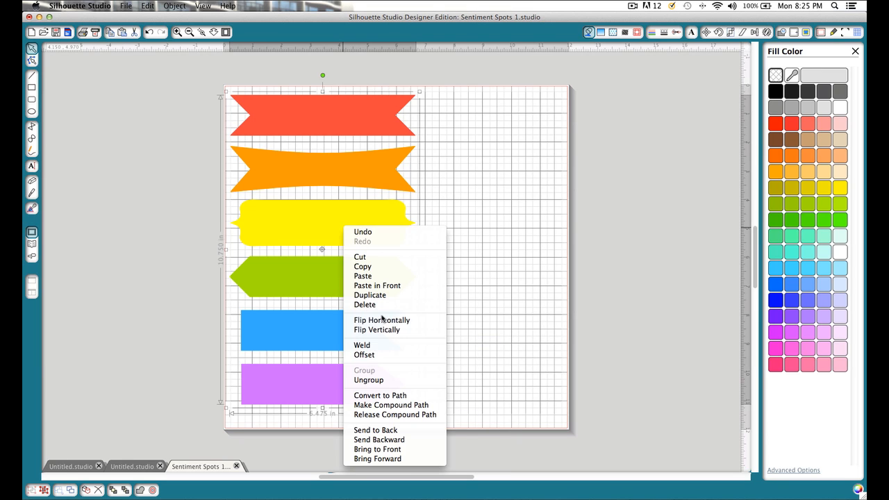
pyautogui.click(379, 379)
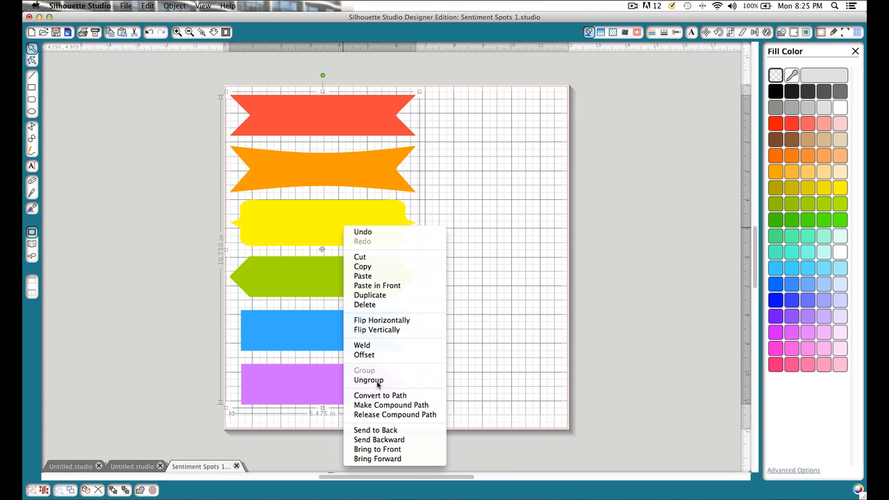
pyautogui.click(191, 230)
# Delete every banner shape except the orange curved one.
pyautogui.moveTo(450, 415); pyautogui.dragTo(267, 290)
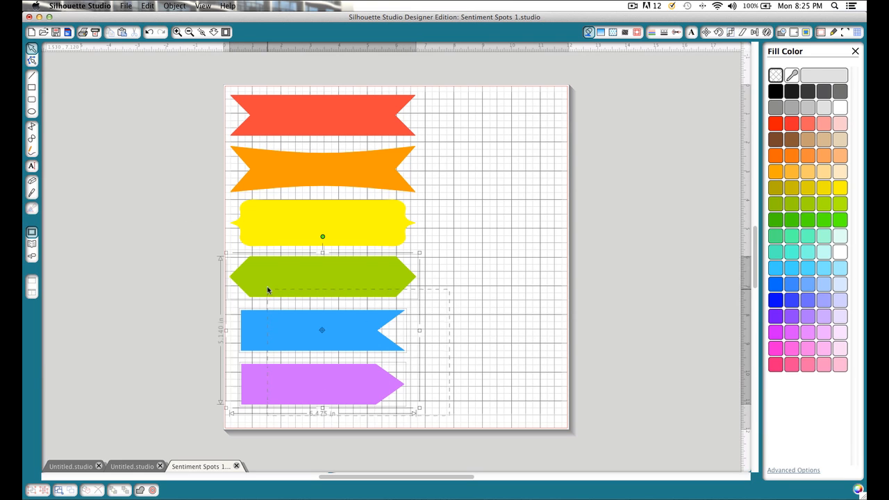
pyautogui.keyDown('shift'); pyautogui.click(266, 241); pyautogui.keyUp('shift')
pyautogui.press('Delete')
pyautogui.click(345, 136)
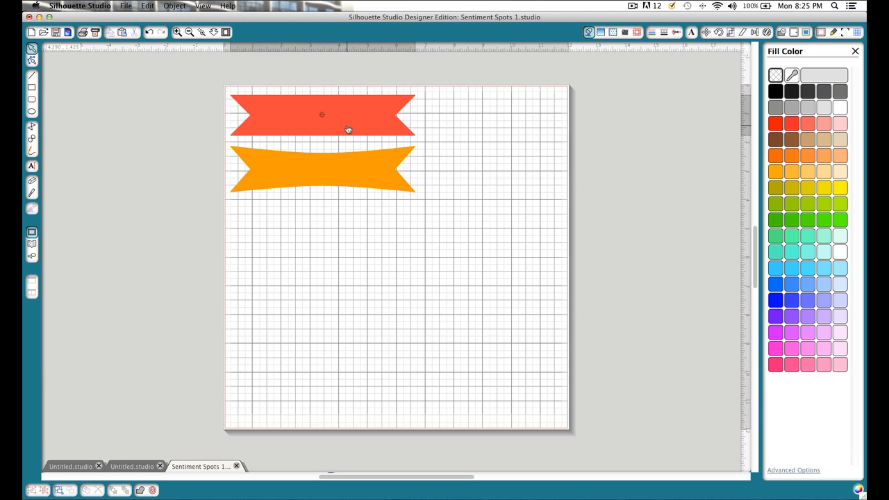
pyautogui.press('Delete')
# Resize the orange banner to about 5.625 by 2.250 in and rotate it slightly clockwise.
pyautogui.click(333, 186)
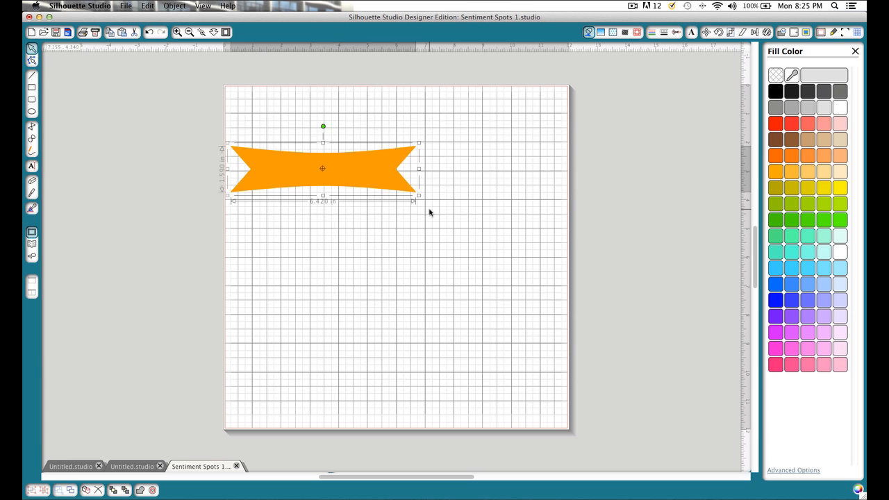
pyautogui.moveTo(417, 194); pyautogui.dragTo(395, 194)
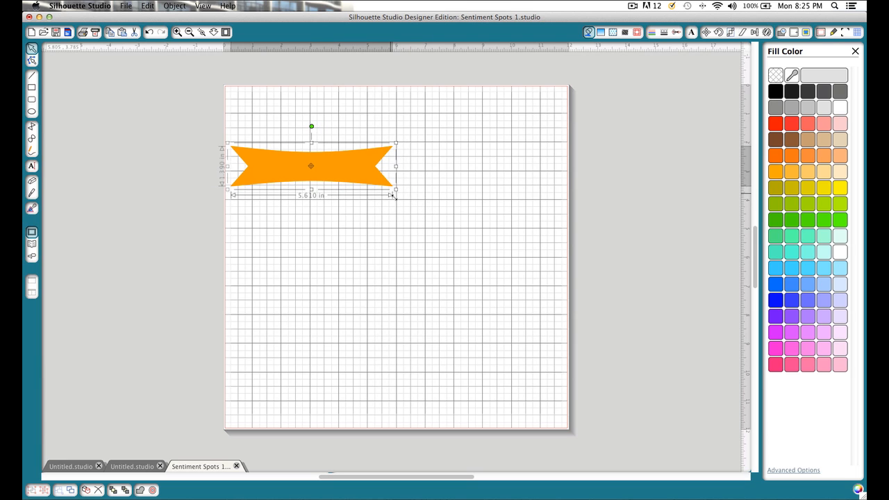
pyautogui.moveTo(312, 191); pyautogui.dragTo(311, 214)
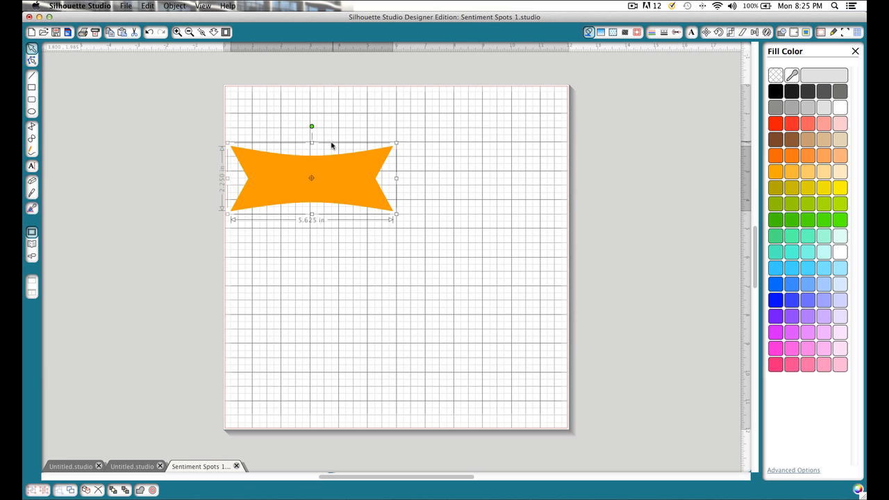
pyautogui.moveTo(312, 125)
pyautogui.mouseDown()
pyautogui.moveTo(363, 119)
pyautogui.moveTo(280, 117)
pyautogui.moveTo(318, 121)
pyautogui.mouseUp()
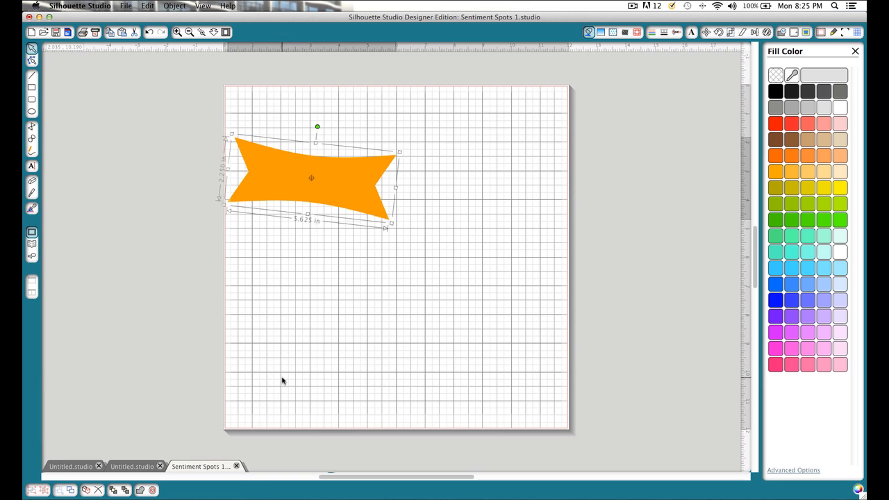
# Close the Sentiment Spots 1 document without saving its changes.
pyautogui.click(236, 465)
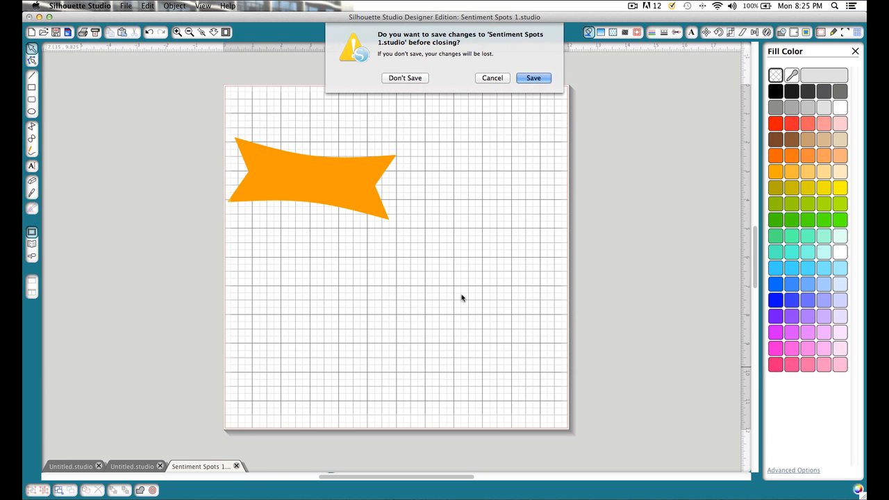
pyautogui.click(404, 79)
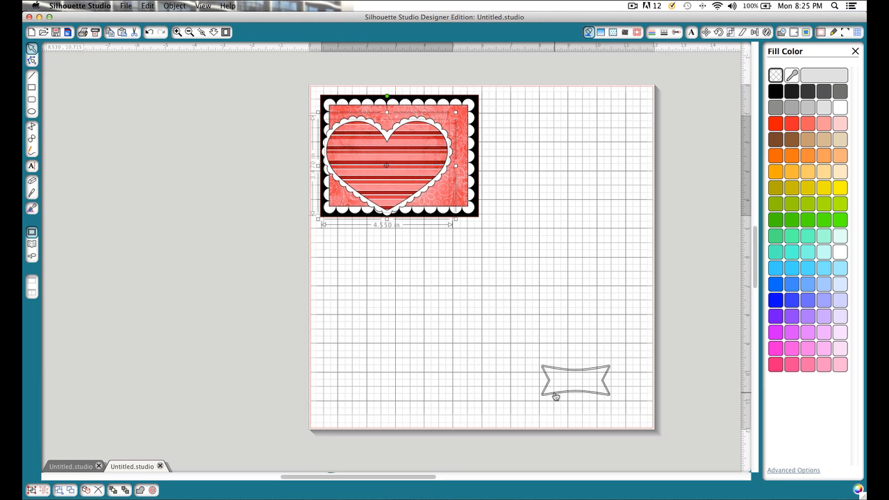
# Separate the two nested banner outlines on the card page and delete the larger outer one.
pyautogui.moveTo(525, 348); pyautogui.dragTo(490, 323)
pyautogui.moveTo(479, 316); pyautogui.dragTo(495, 360)
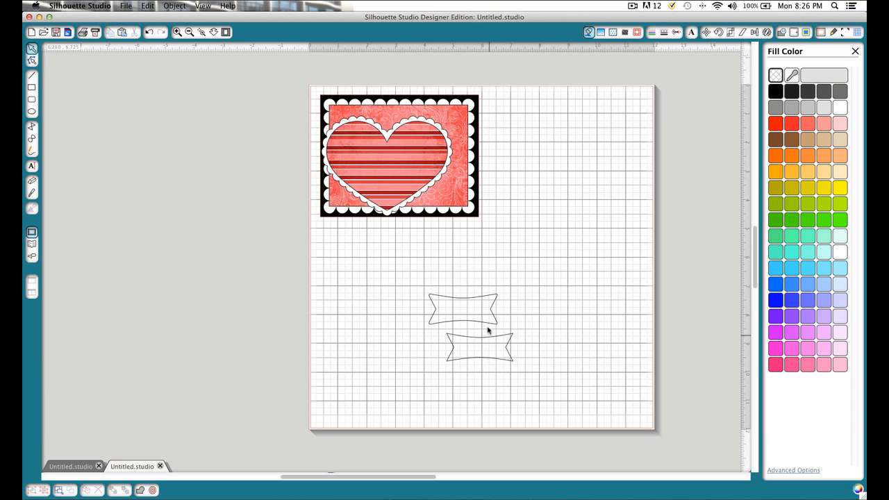
pyautogui.click(489, 327)
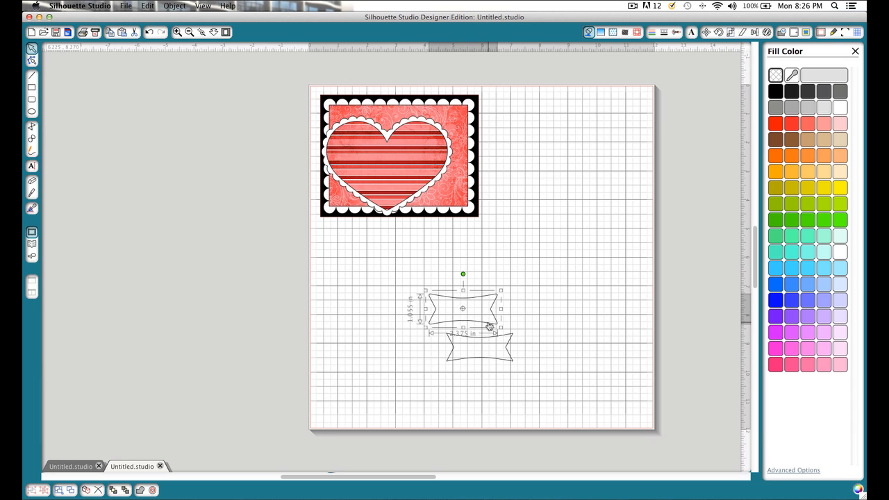
pyautogui.press('Delete')
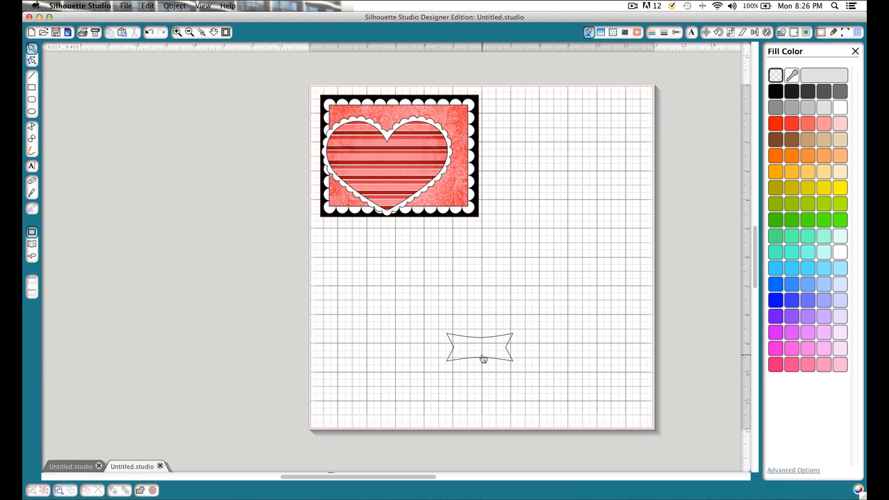
# Fill the remaining small banner outline with white.
pyautogui.moveTo(483, 359); pyautogui.dragTo(486, 347)
pyautogui.click(497, 347)
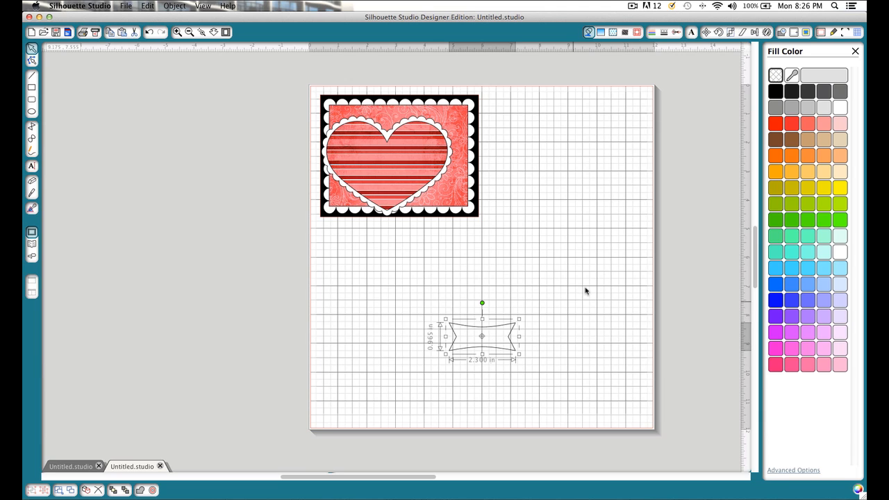
pyautogui.click(840, 109)
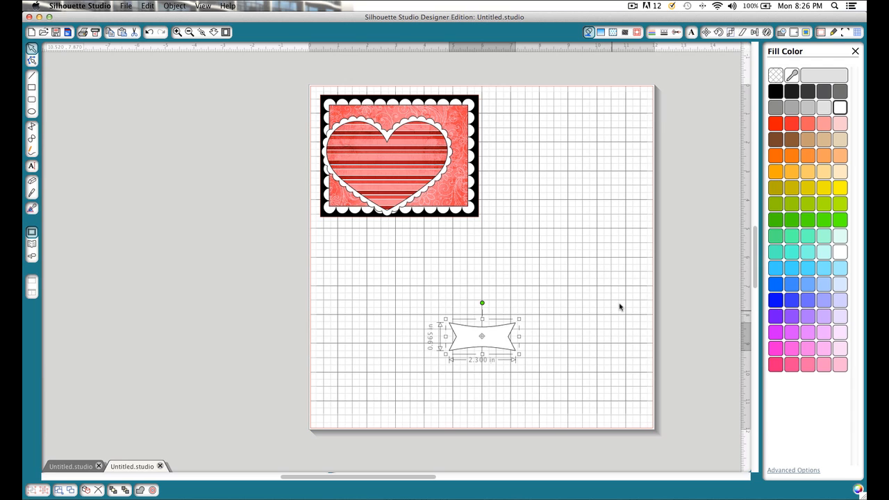
# Create a rounded offset of 0.040 in around the white banner and move the offset outline beside it.
pyautogui.click(795, 32)
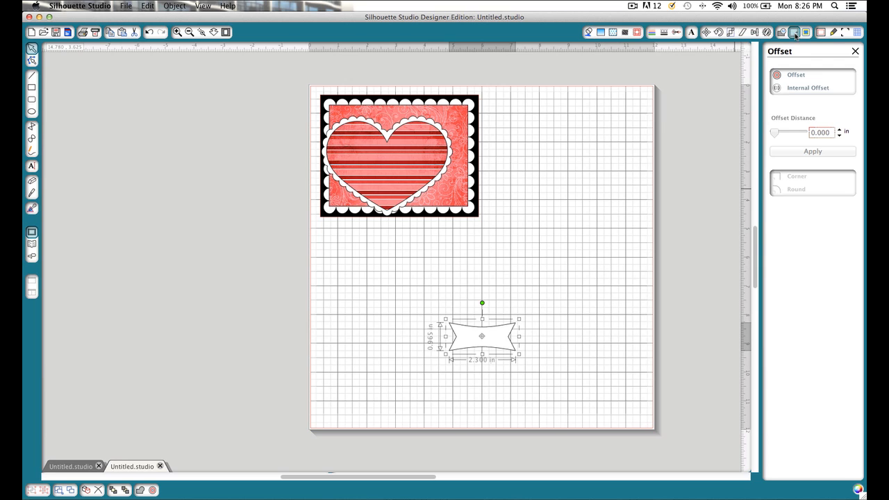
pyautogui.click(800, 76)
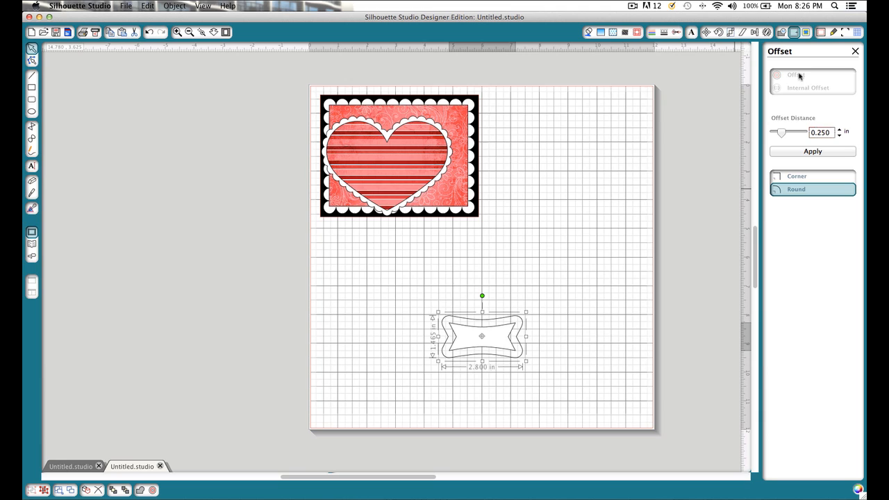
pyautogui.doubleClick(831, 133)
pyautogui.write('.040')
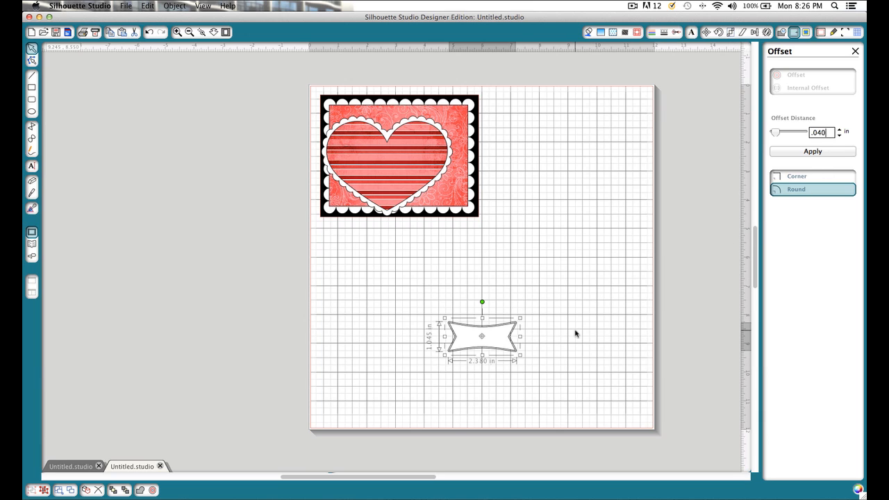
pyautogui.click(506, 364)
pyautogui.moveTo(515, 354); pyautogui.dragTo(582, 354)
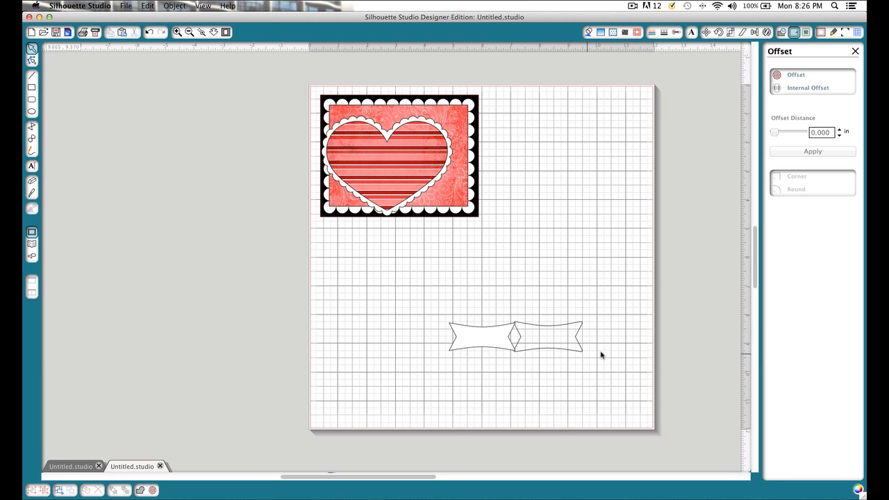
# Fill the offset banner outline with black and place the white banner on top of it.
pyautogui.click(589, 32)
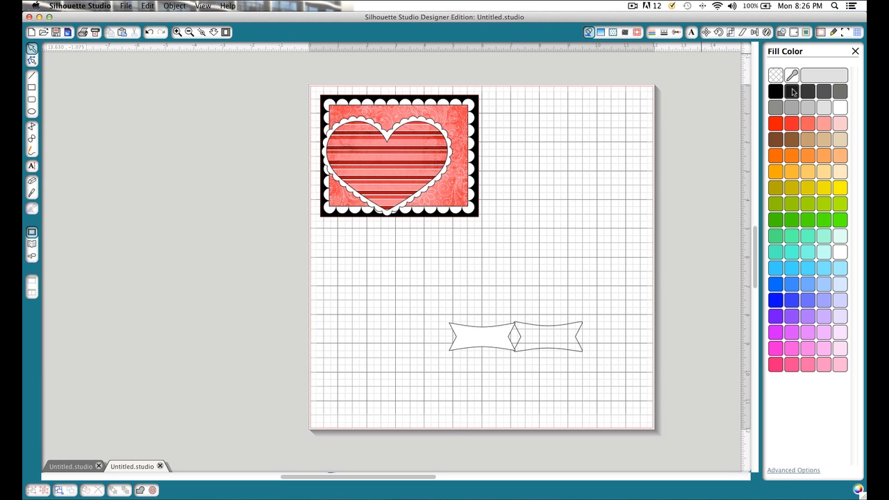
pyautogui.click(580, 352)
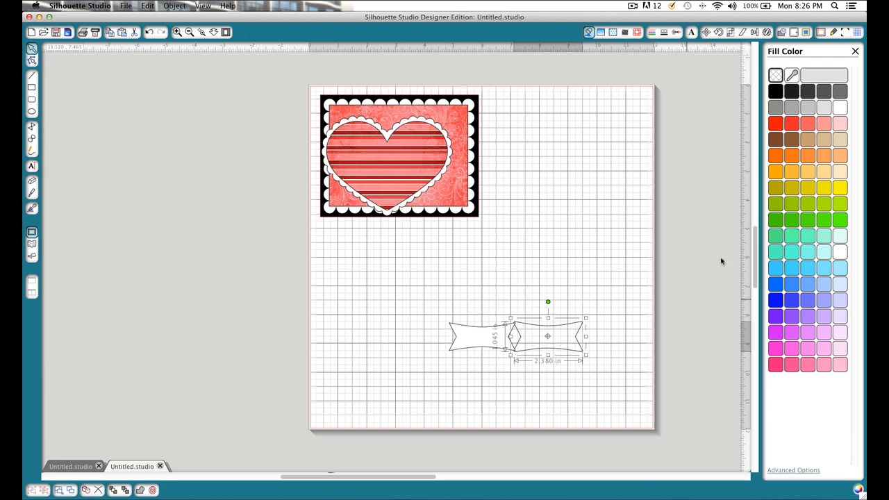
pyautogui.click(775, 93)
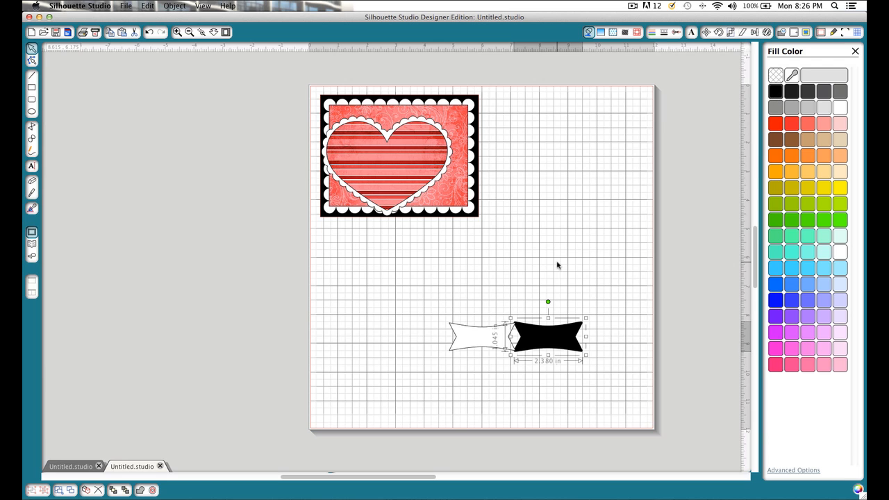
pyautogui.moveTo(472, 338); pyautogui.dragTo(540, 349)
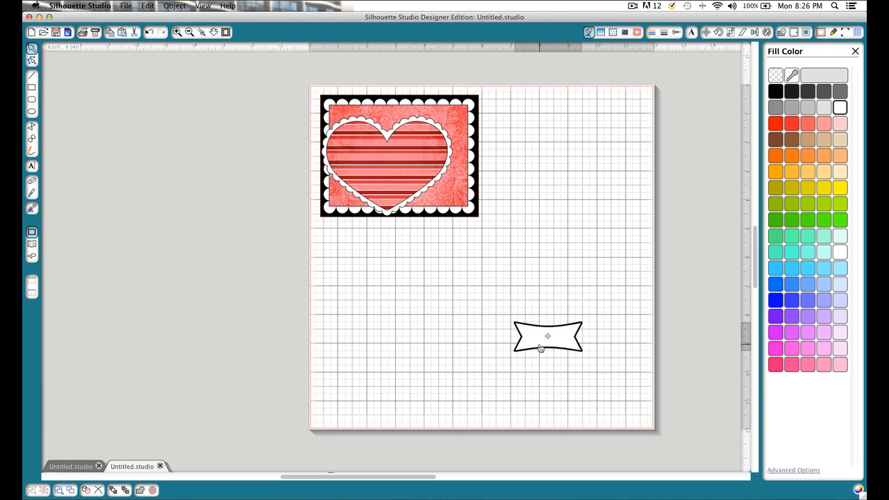
# Select the layered white and black banners and align their vertical middles.
pyautogui.click(551, 361)
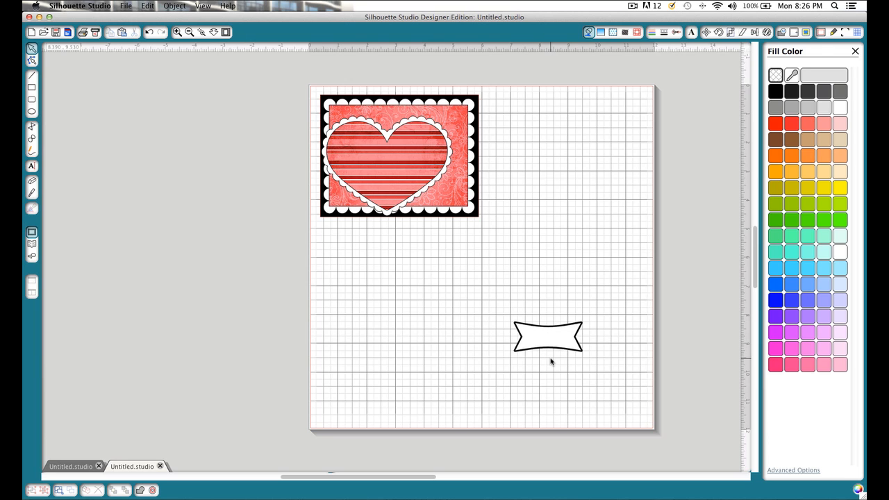
pyautogui.click(512, 347)
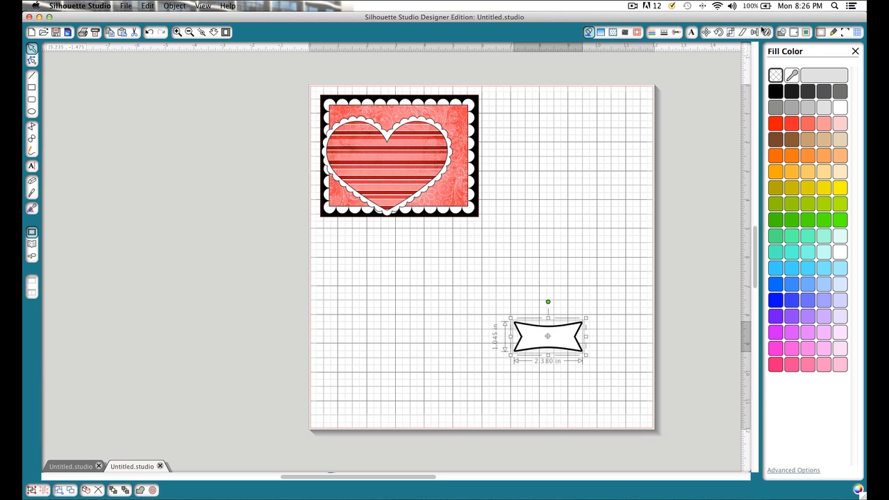
pyautogui.click(754, 34)
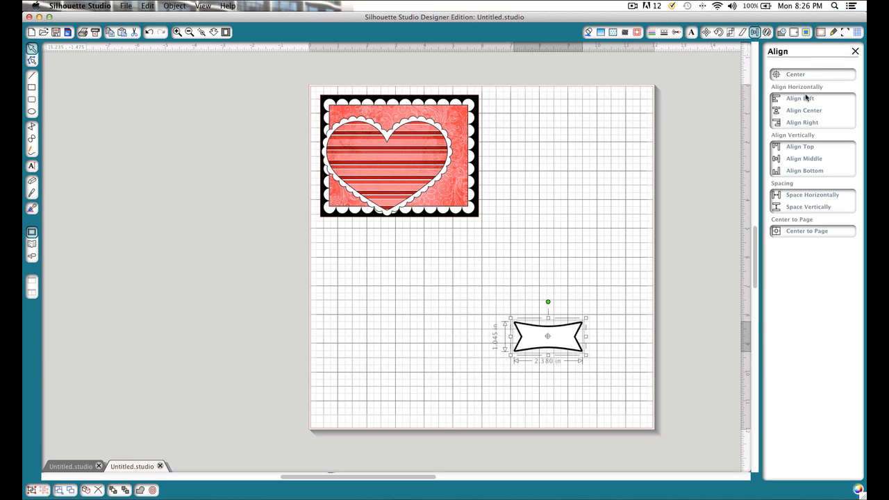
pyautogui.click(812, 161)
# Bring the layered banner to the front and place it over the lower left part of the heart card.
pyautogui.moveTo(580, 354); pyautogui.dragTo(417, 259)
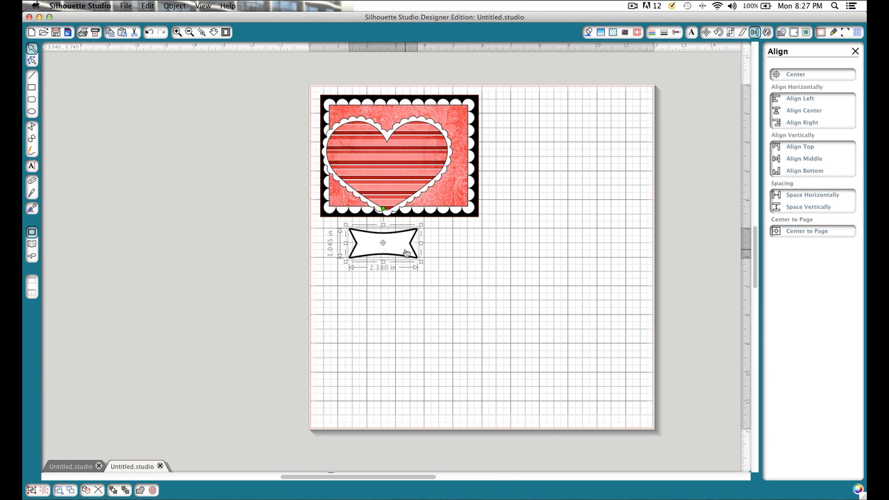
pyautogui.rightClick(407, 249)
pyautogui.click(449, 462)
pyautogui.moveTo(405, 258); pyautogui.dragTo(382, 203)
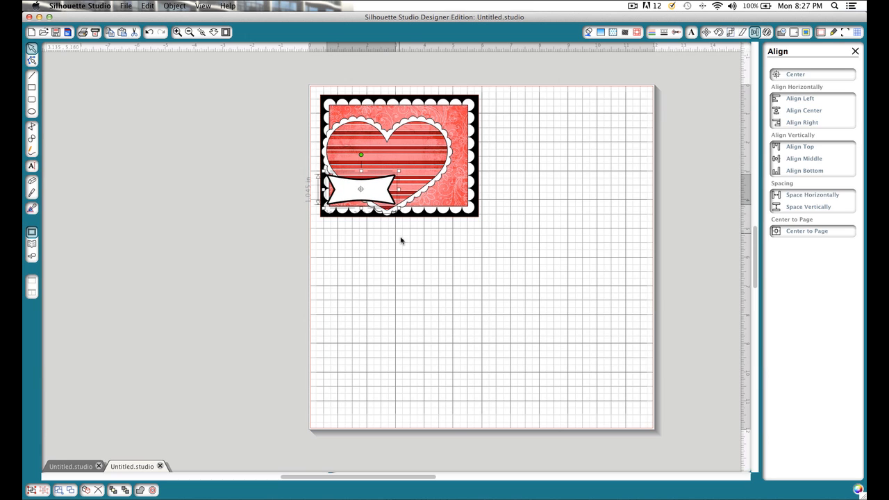
pyautogui.click(425, 249)
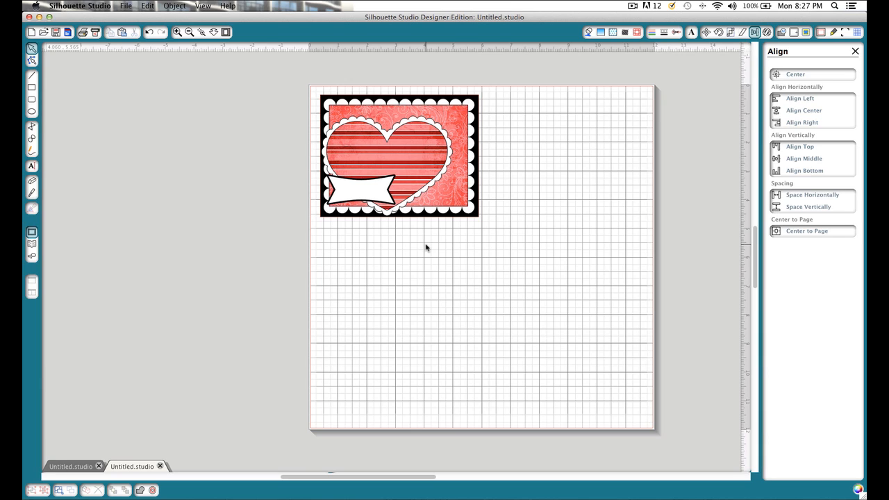
# Open bear6.png from the Valentine Teddy Bears Digital Clipart Set_PNG folder in Cherry Clip Art and move the bear inward from the page corner.
pyautogui.click(43, 32)
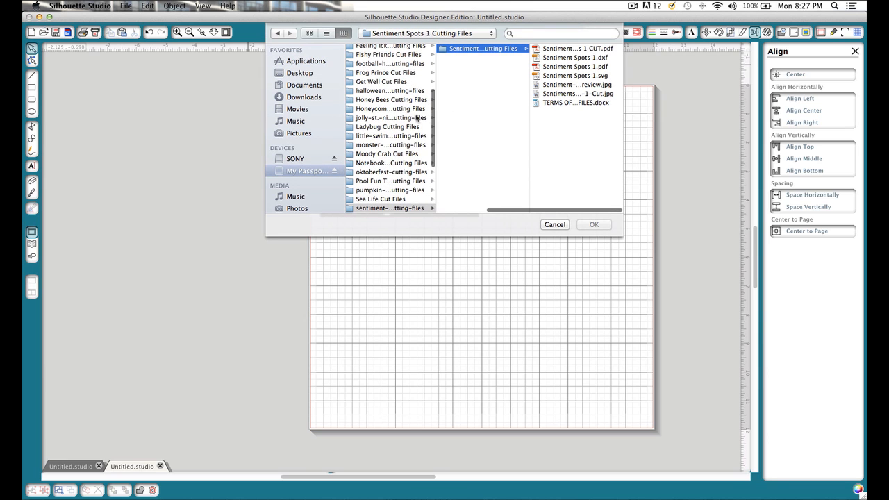
pyautogui.click(493, 36)
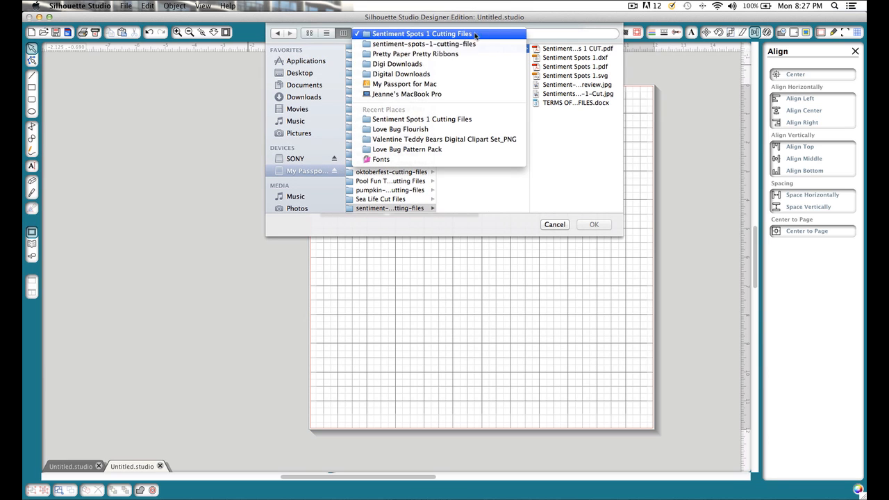
pyautogui.click(422, 64)
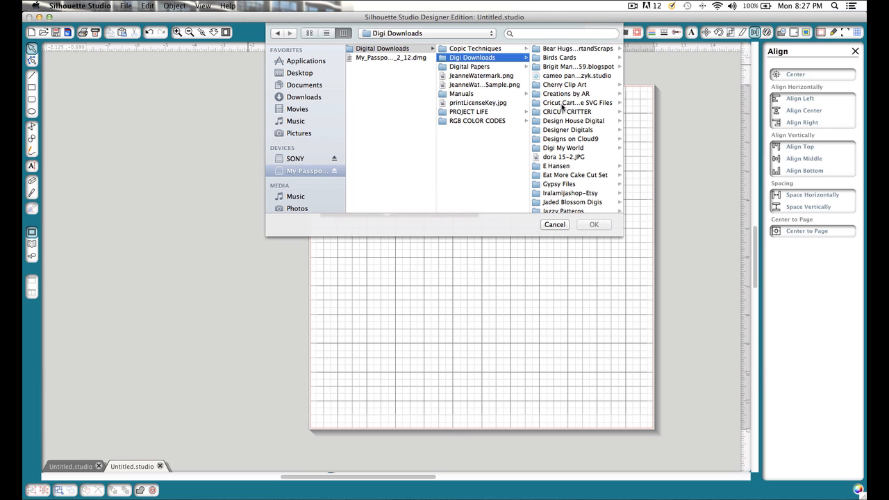
pyautogui.click(562, 84)
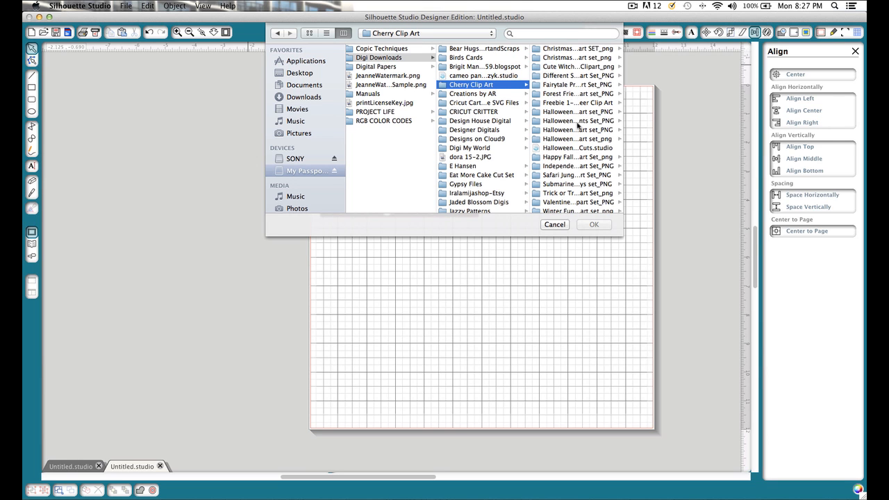
pyautogui.scroll(-2, 575, 166)
pyautogui.click(573, 192)
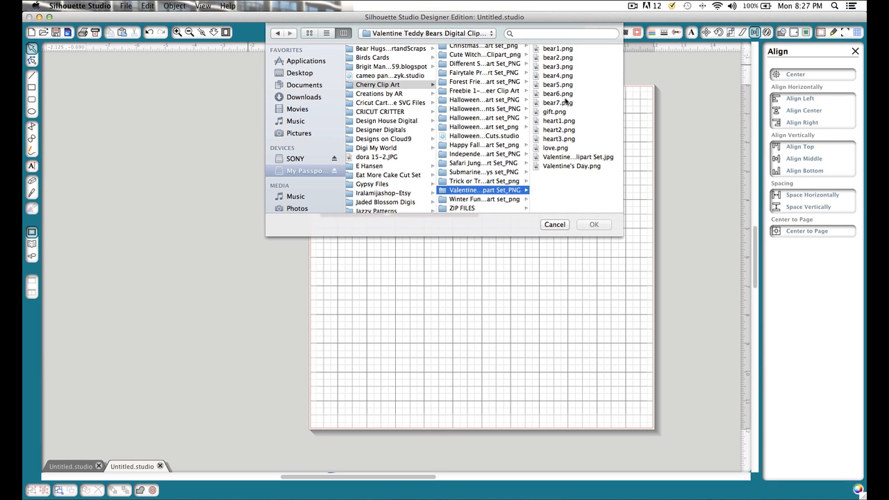
pyautogui.click(563, 95)
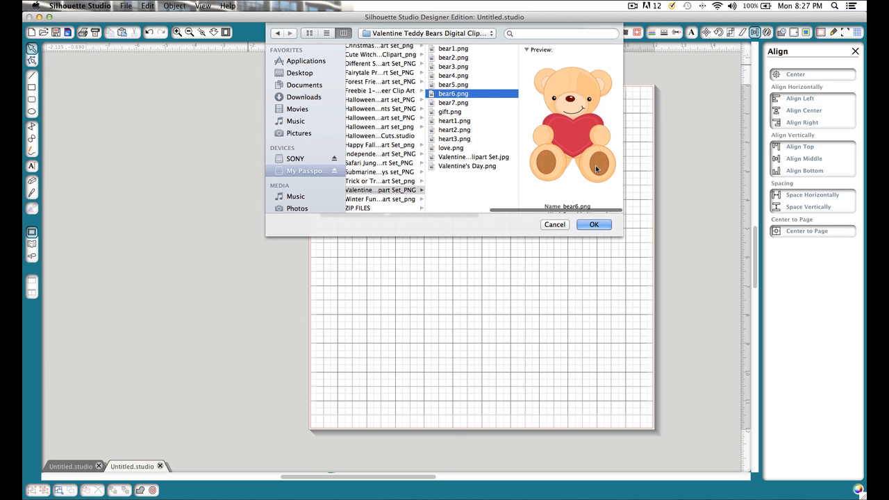
pyautogui.click(594, 224)
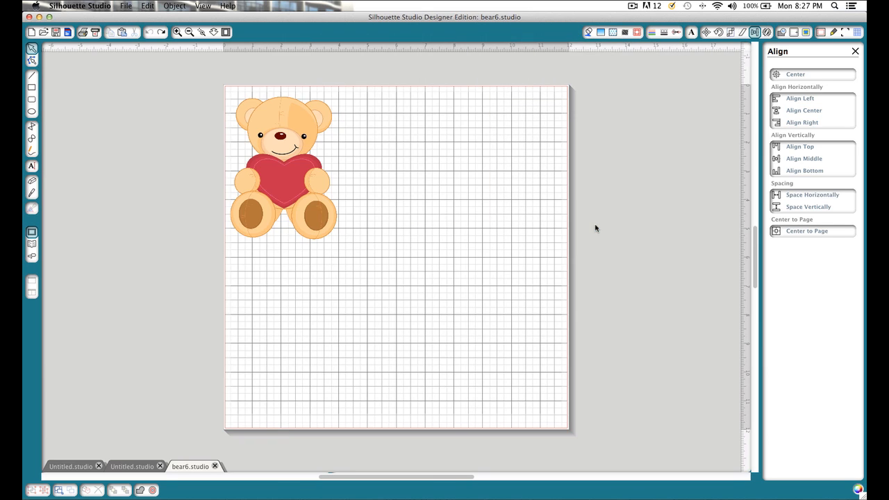
pyautogui.moveTo(332, 223); pyautogui.dragTo(384, 244)
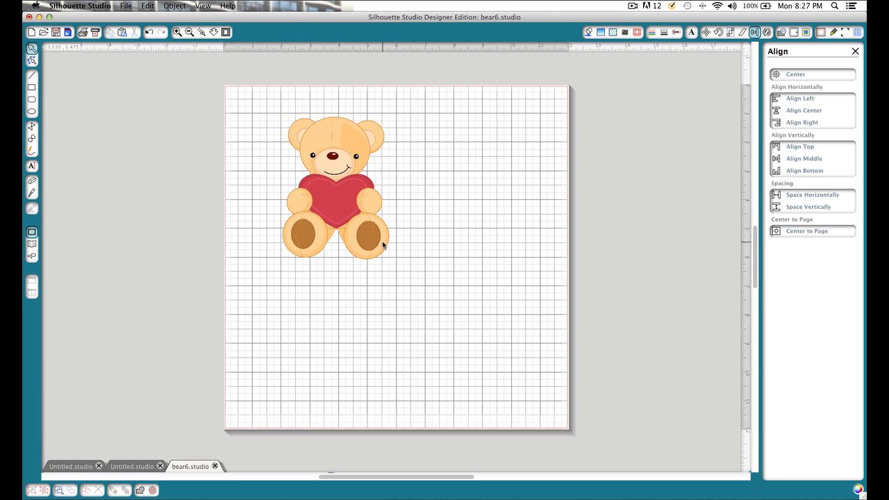
# Try the Cut style on the bear image and return it to No Cut.
pyautogui.click(372, 243)
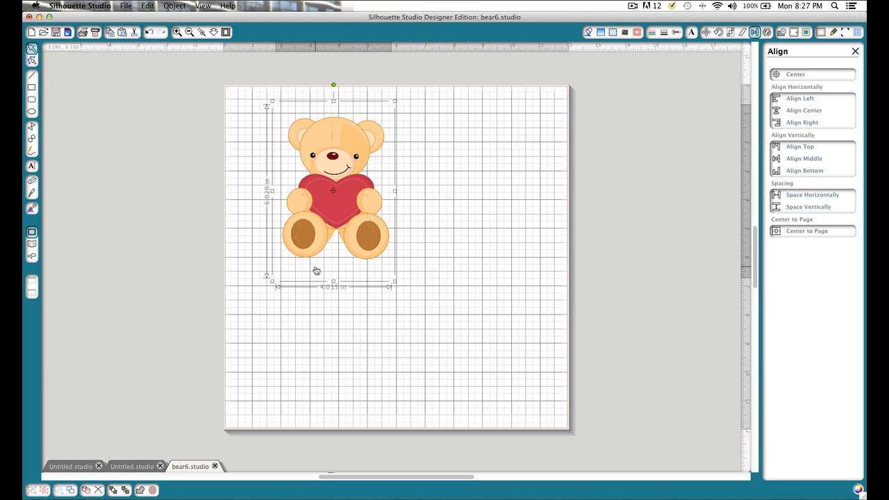
pyautogui.click(674, 32)
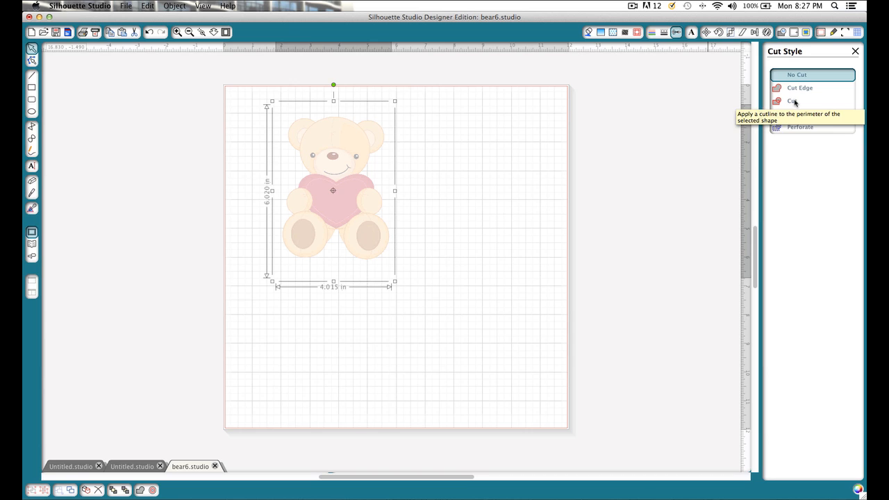
pyautogui.click(794, 103)
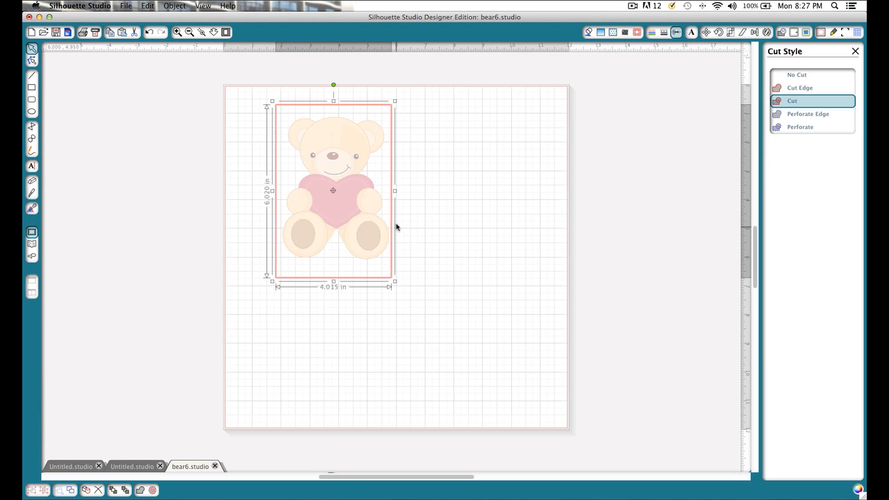
pyautogui.click(797, 75)
pyautogui.click(854, 51)
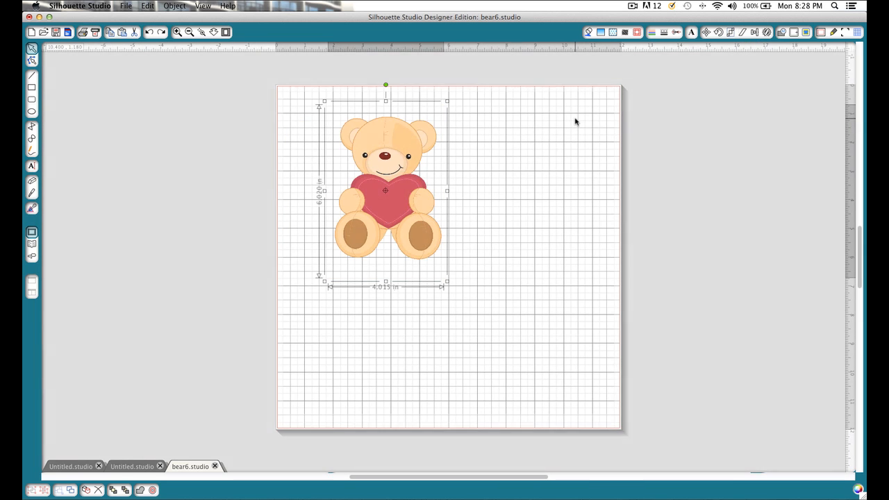
pyautogui.click(489, 149)
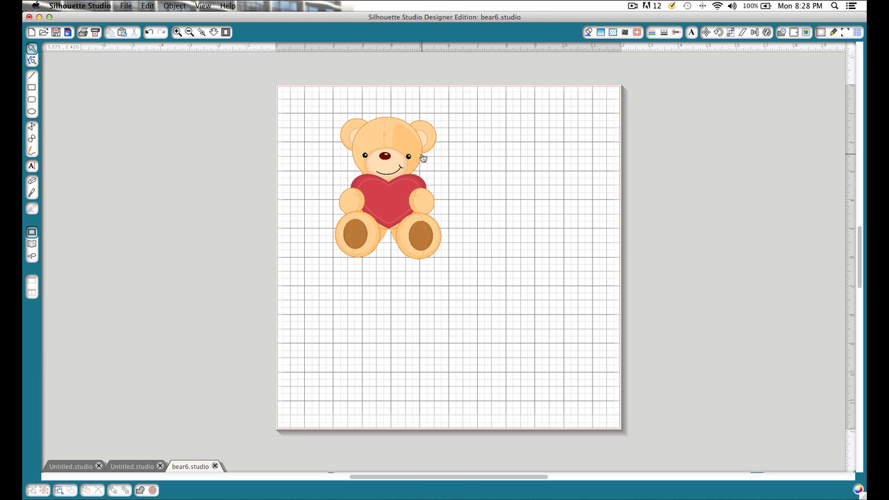
# Trace the outer edge of the whole bear with the High Pass Filter off and the threshold at 100%.
pyautogui.click(805, 32)
pyautogui.click(816, 73)
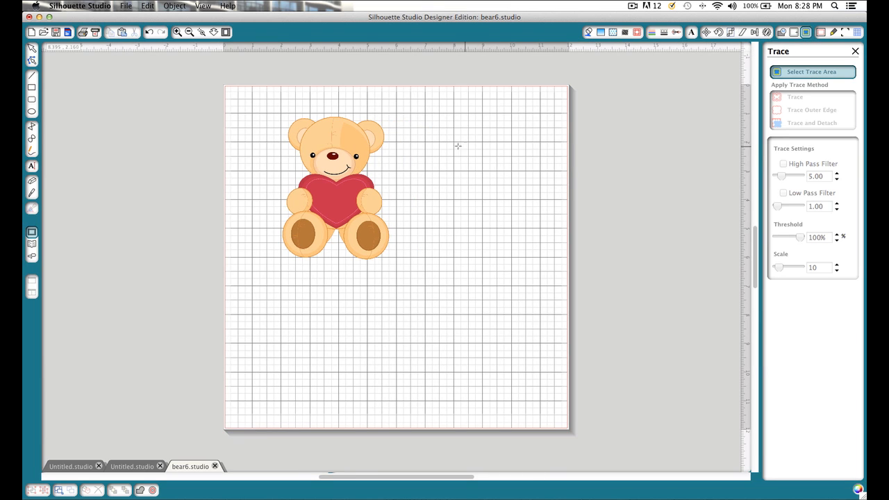
pyautogui.moveTo(273, 111)
pyautogui.mouseDown()
pyautogui.moveTo(308, 208)
pyautogui.moveTo(396, 264)
pyautogui.mouseUp()
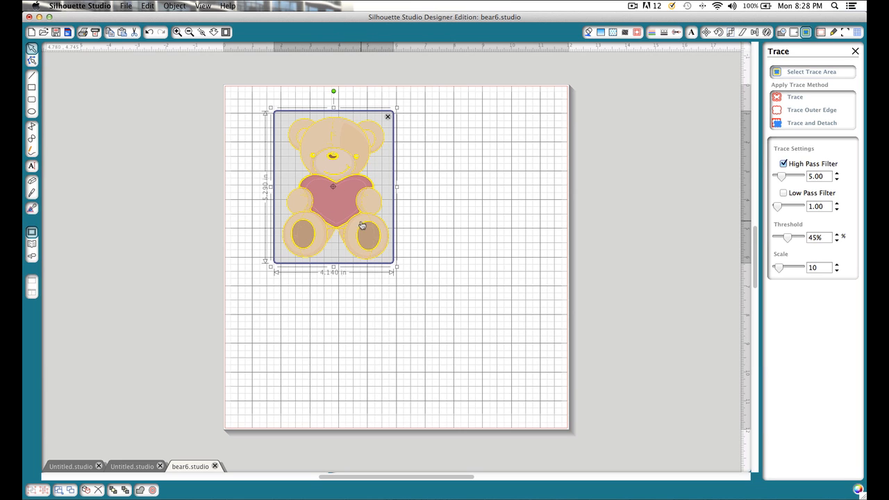
pyautogui.click(783, 164)
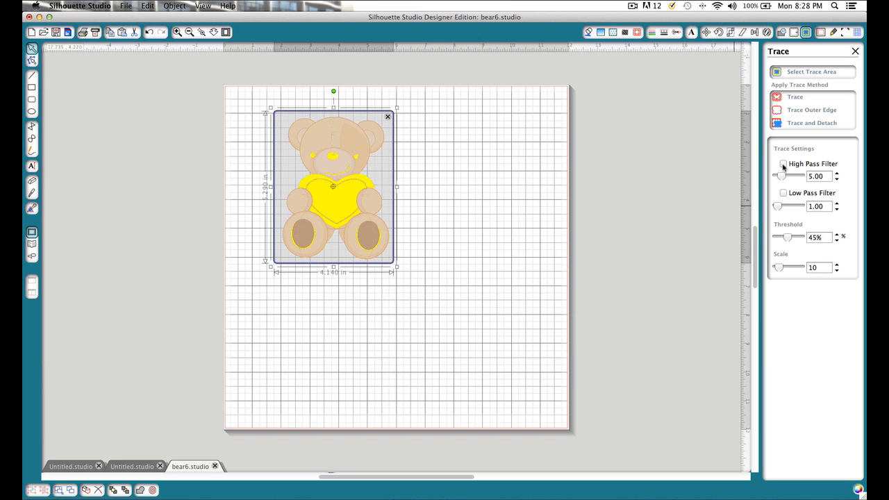
pyautogui.moveTo(787, 237); pyautogui.dragTo(811, 240)
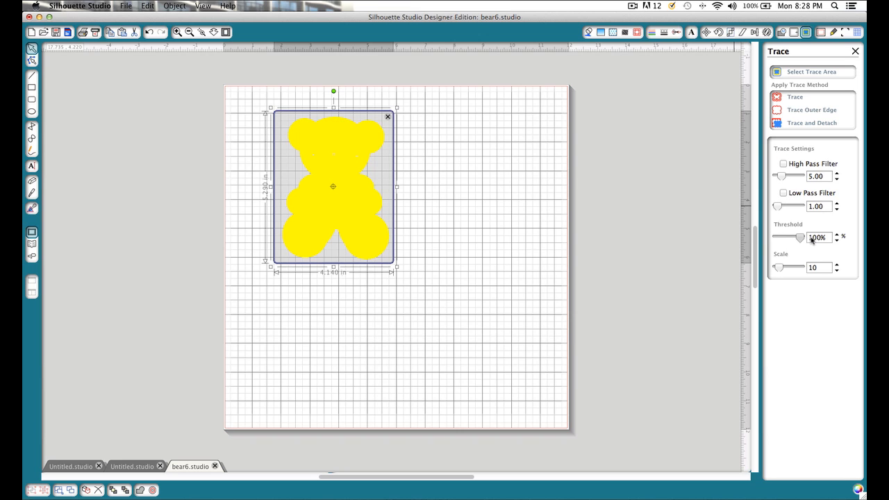
pyautogui.click(810, 111)
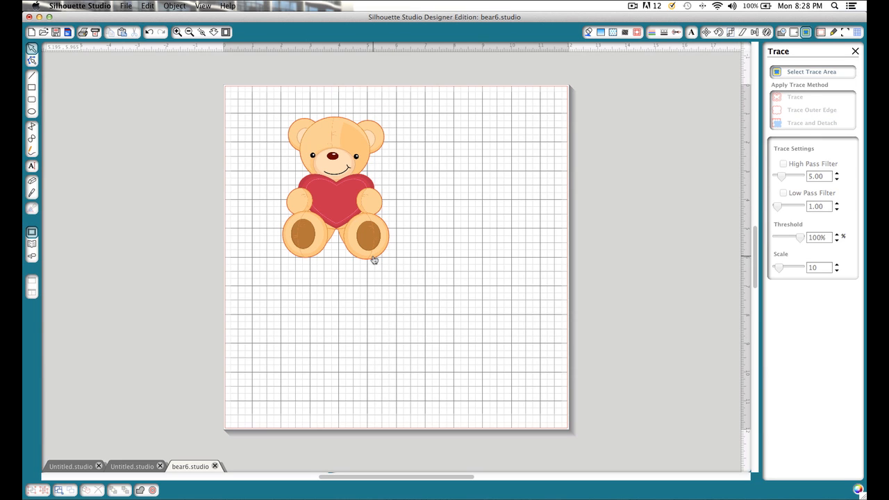
# Move the bear image aside to reveal its traced outline and undo the move.
pyautogui.moveTo(374, 260); pyautogui.dragTo(455, 266)
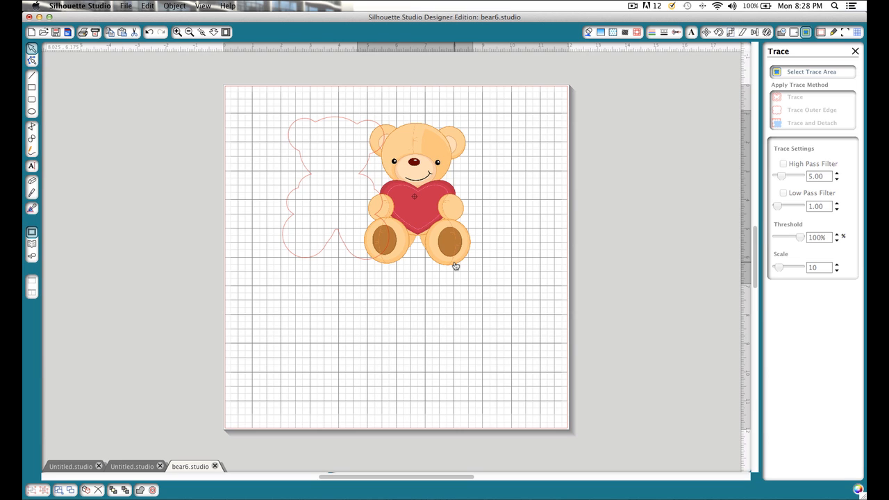
pyautogui.click(455, 266)
pyautogui.press('super+z')
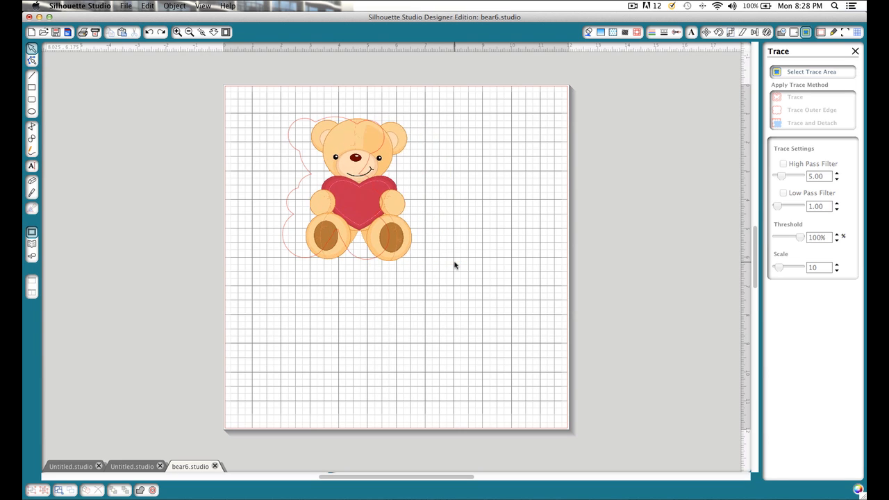
# Try a 0.250 in offset on the bear image itself and undo it.
pyautogui.click(380, 260)
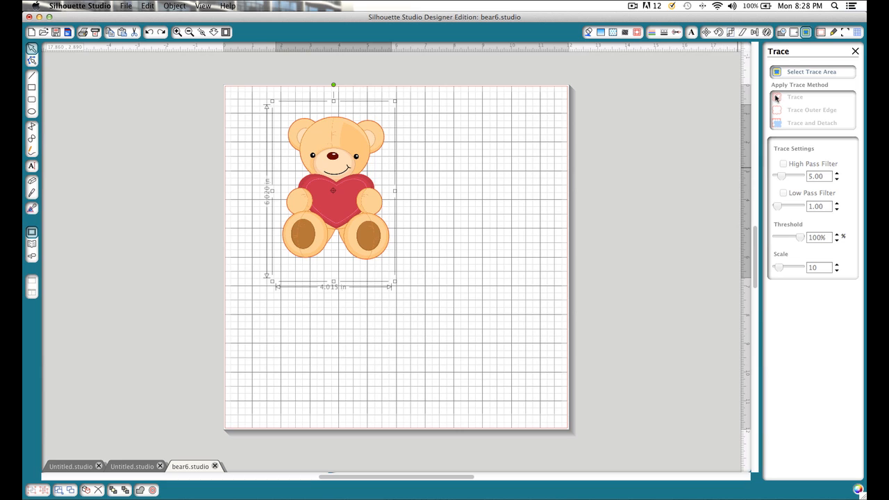
pyautogui.click(794, 33)
pyautogui.click(800, 76)
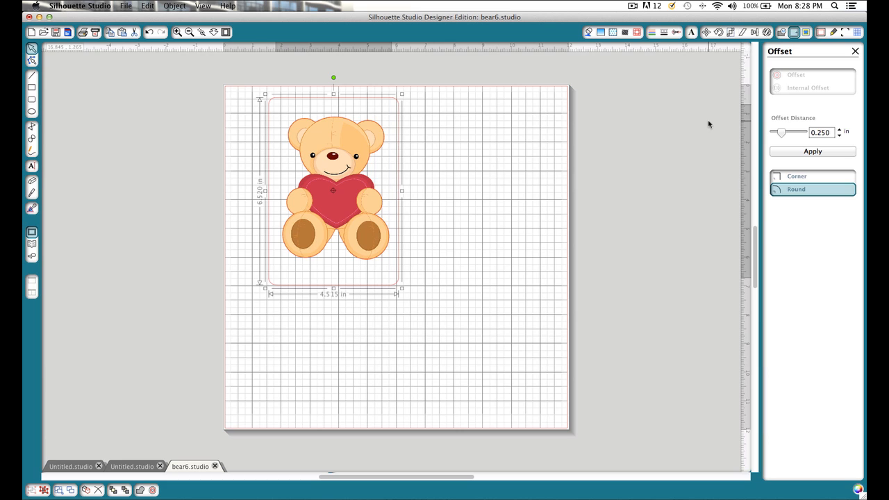
pyautogui.press('super+z')
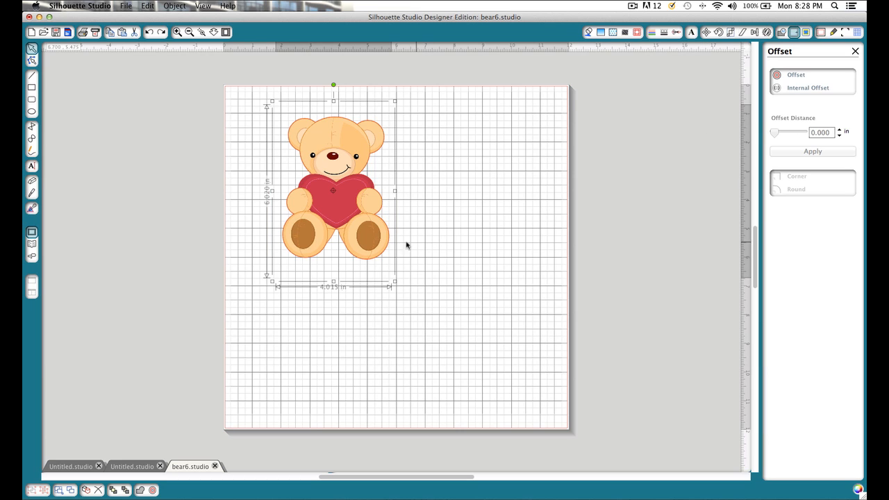
# Create a rounded offset of 0.070 in around the bear's traced outline.
pyautogui.click(380, 258)
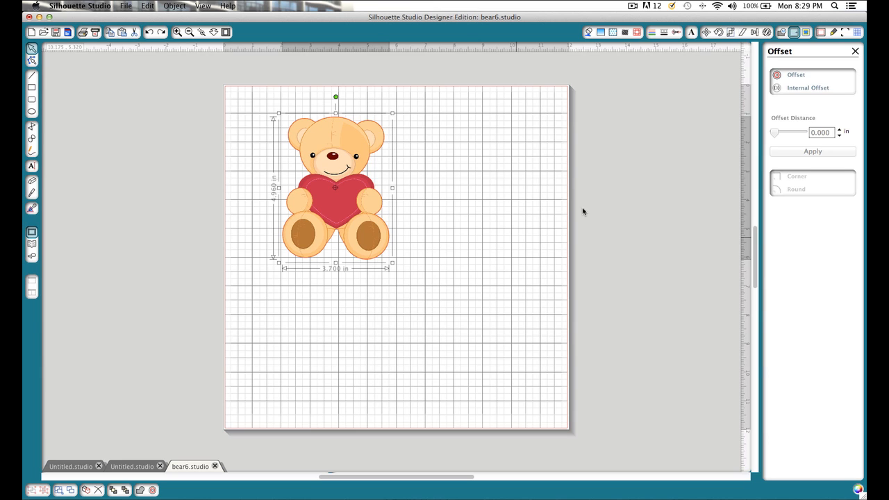
pyautogui.click(784, 78)
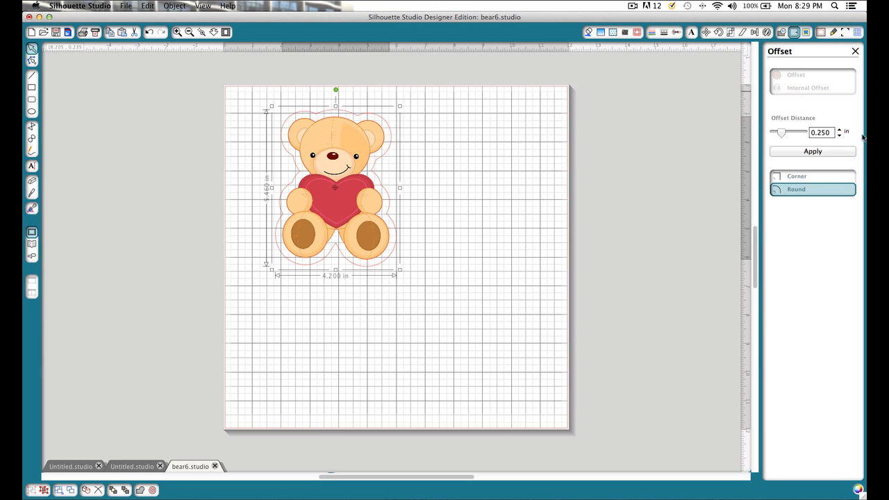
pyautogui.click(833, 133)
pyautogui.write('.070')
pyautogui.press('Return')
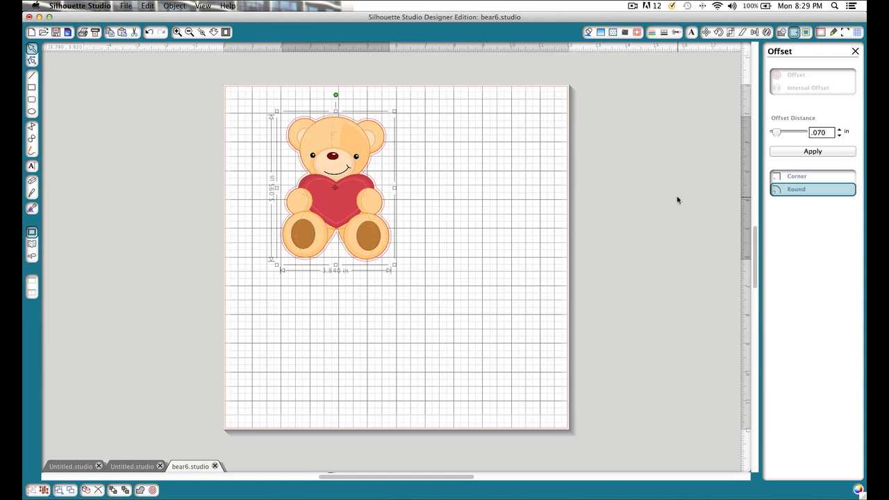
# Select the bear with both outlines and examine which of them carry cut lines.
pyautogui.click(254, 112)
pyautogui.moveTo(254, 112); pyautogui.dragTo(424, 329)
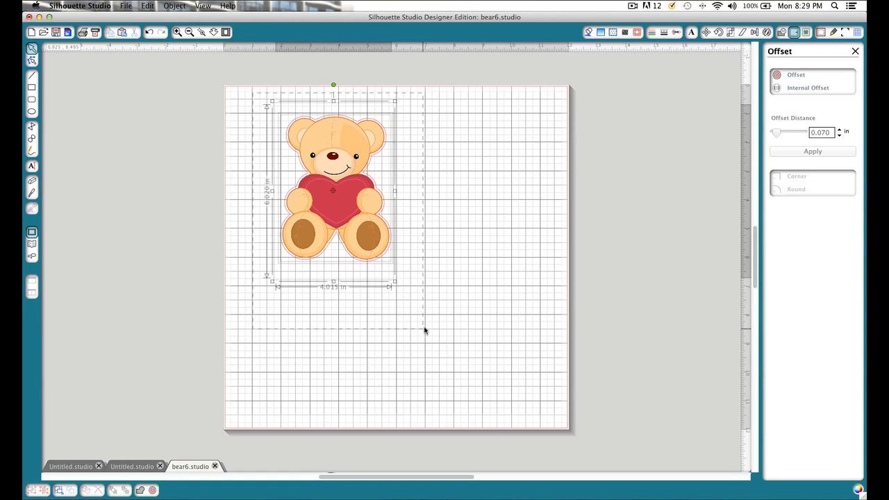
pyautogui.click(674, 33)
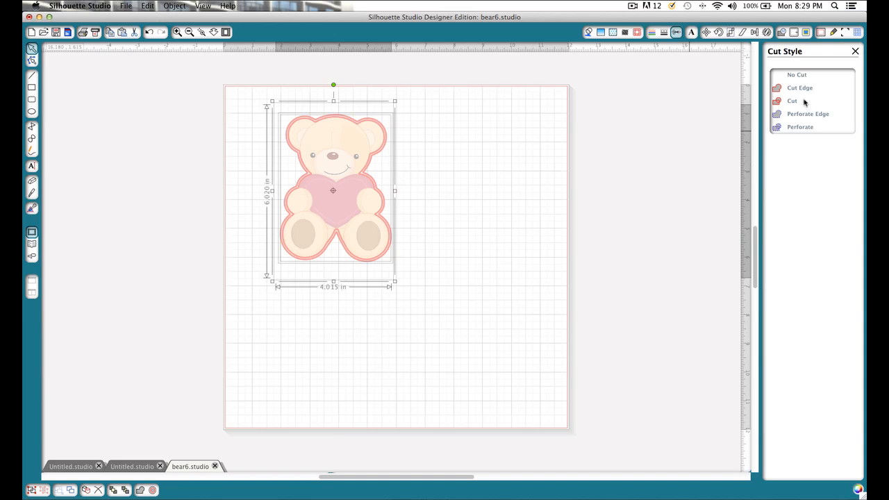
pyautogui.click(854, 52)
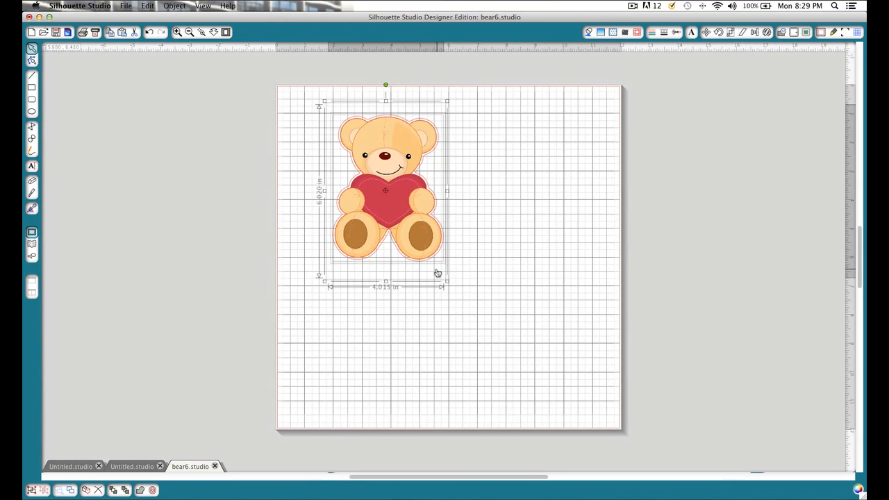
# Delete the inner traced outline of the bear and keep the offset outline.
pyautogui.click(480, 276)
pyautogui.click(435, 256)
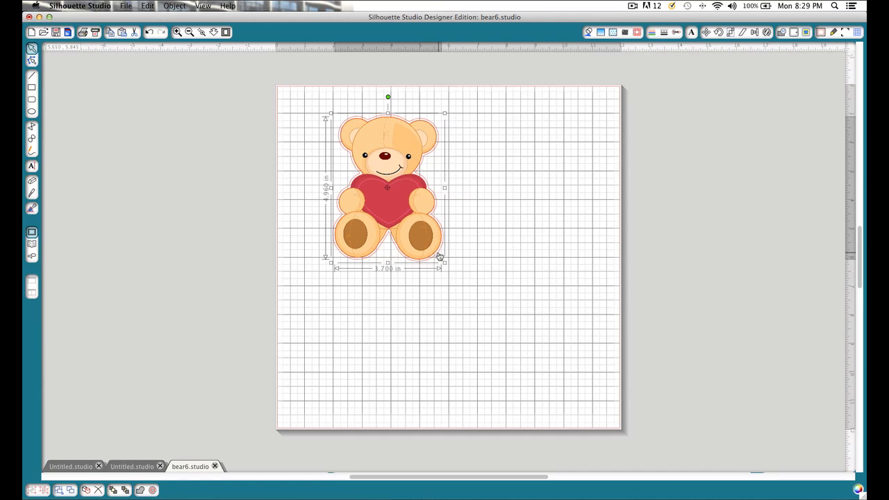
pyautogui.click(438, 256)
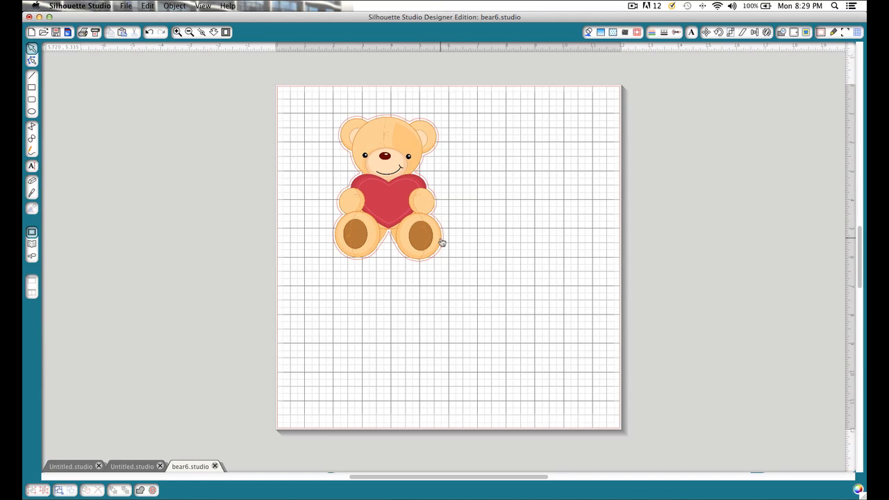
# Fill the bear's offset outline with white.
pyautogui.click(445, 244)
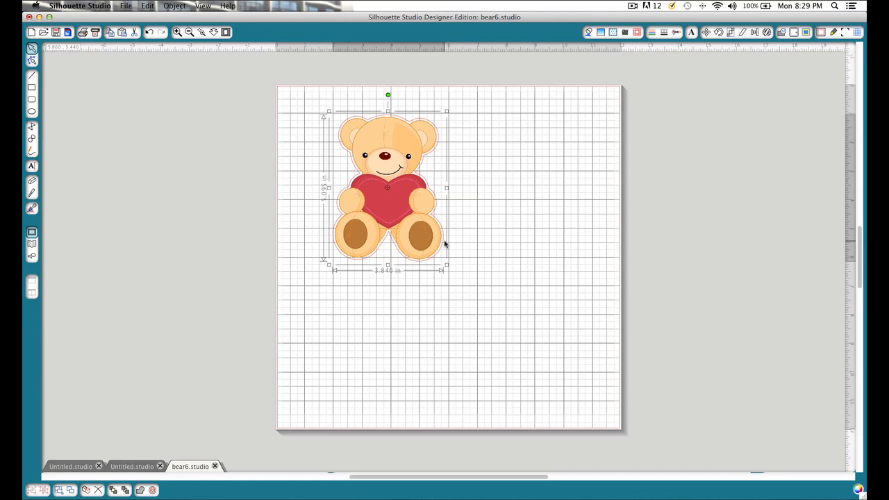
pyautogui.click(588, 33)
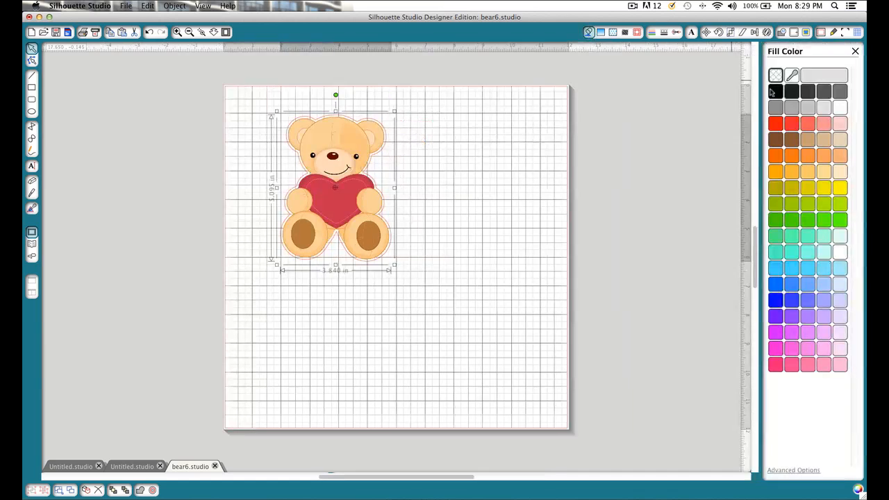
pyautogui.click(840, 108)
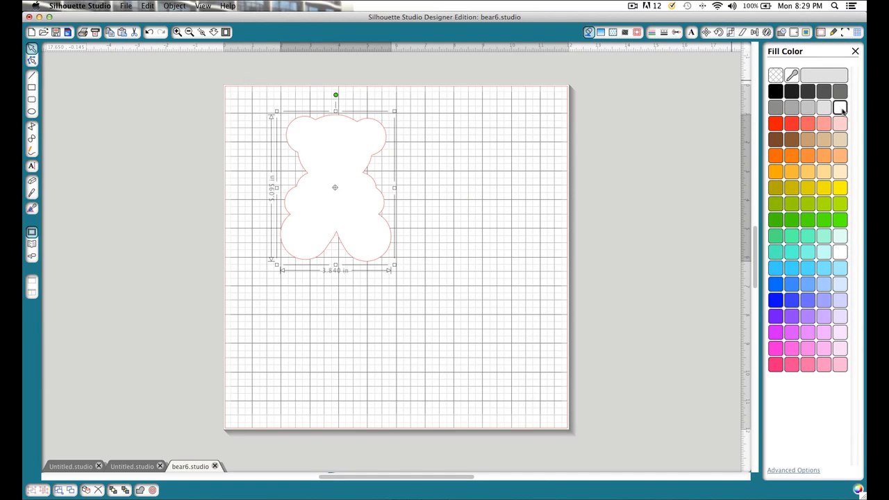
# Bring the bear image in front of its white offset and scale both together to about 3.51 in wide.
pyautogui.click(342, 268)
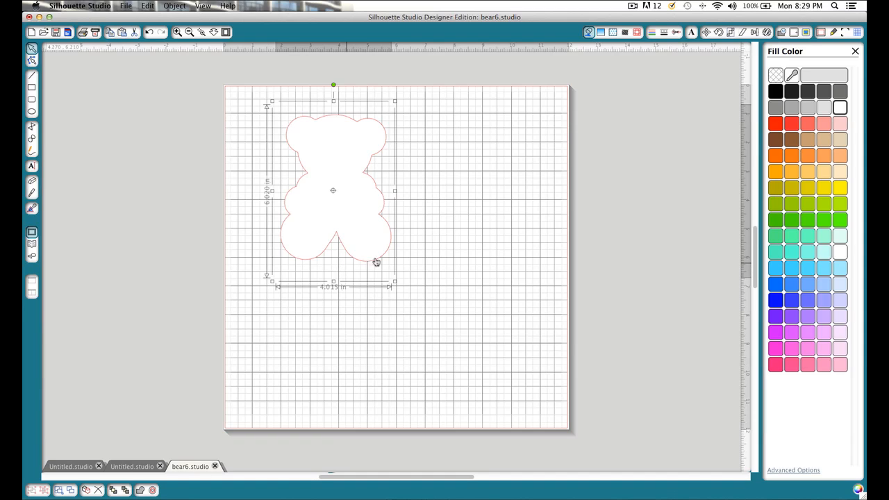
pyautogui.rightClick(351, 262)
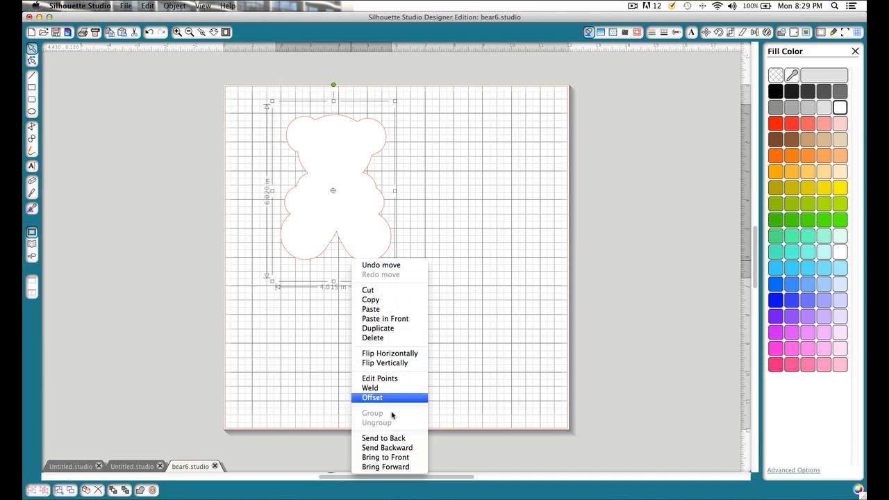
pyautogui.click(388, 457)
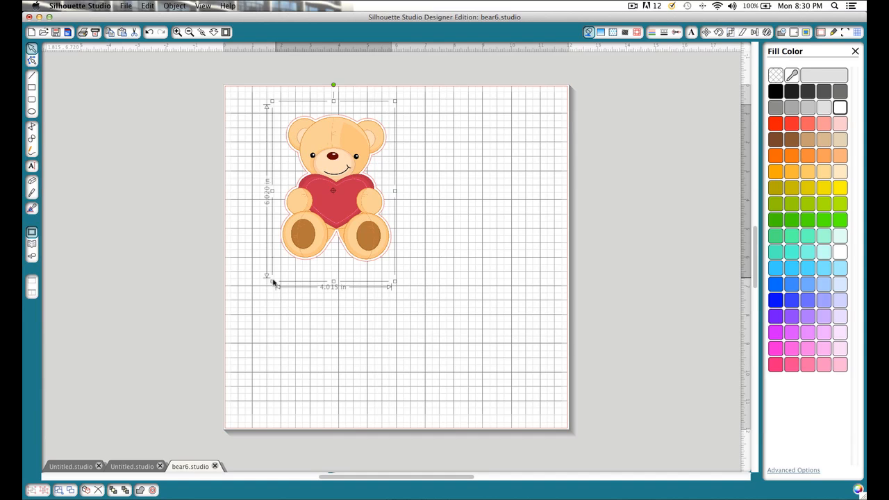
pyautogui.moveTo(243, 87); pyautogui.dragTo(407, 332)
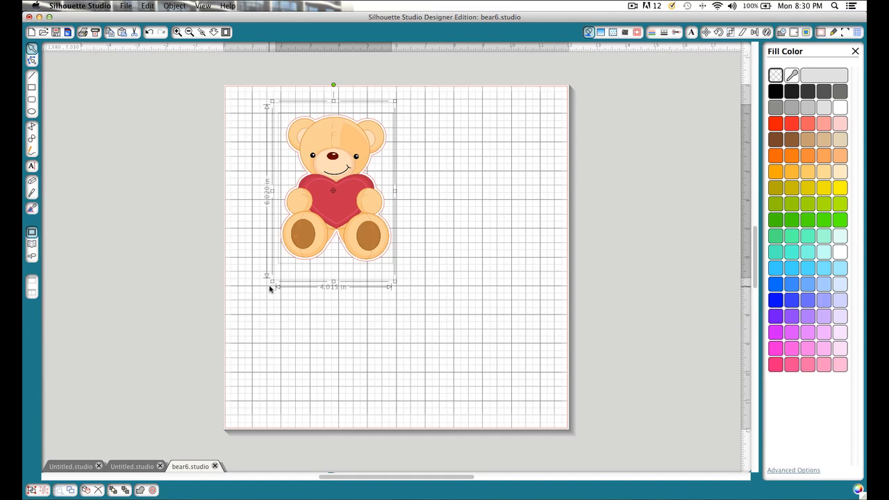
pyautogui.moveTo(271, 289); pyautogui.dragTo(286, 258)
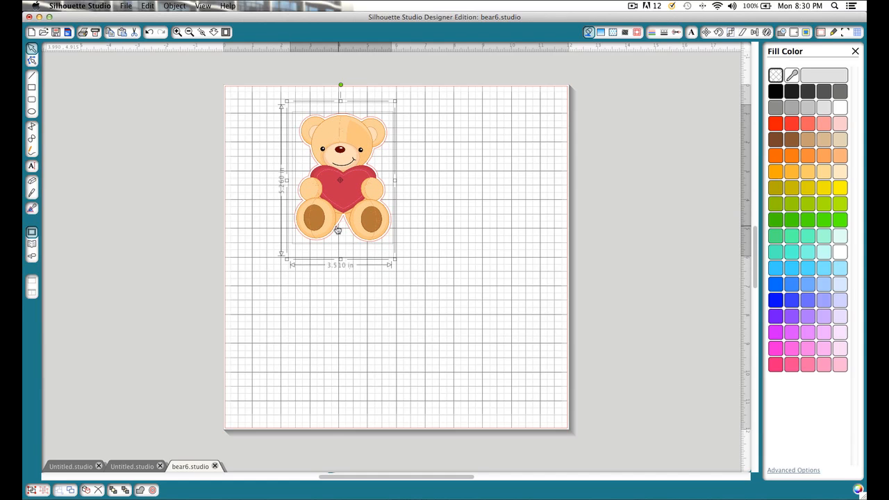
pyautogui.rightClick(322, 235)
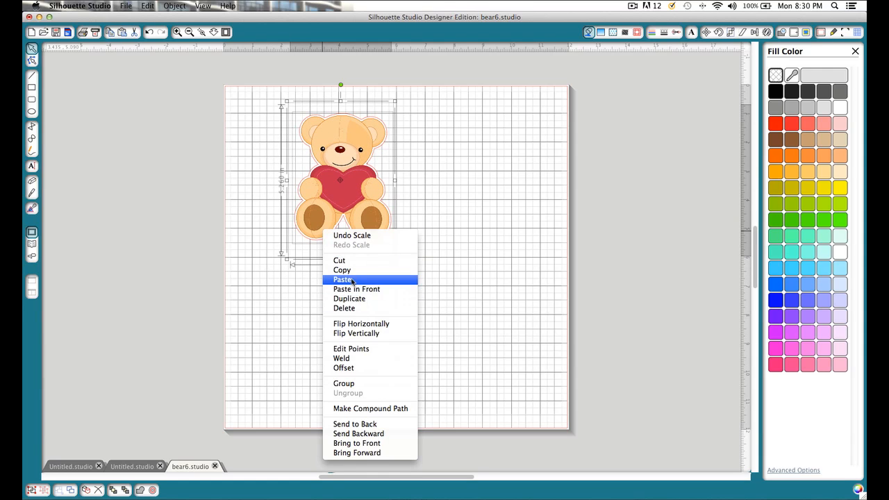
pyautogui.click(349, 270)
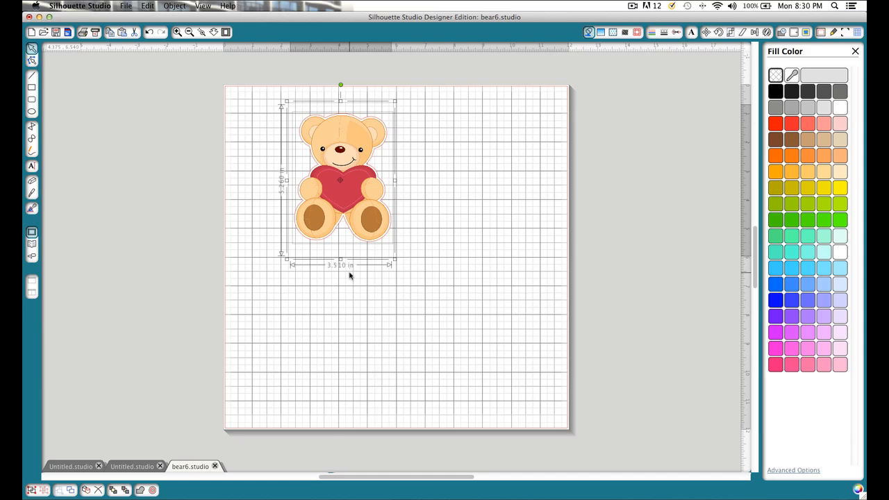
pyautogui.click(128, 466)
pyautogui.click(188, 466)
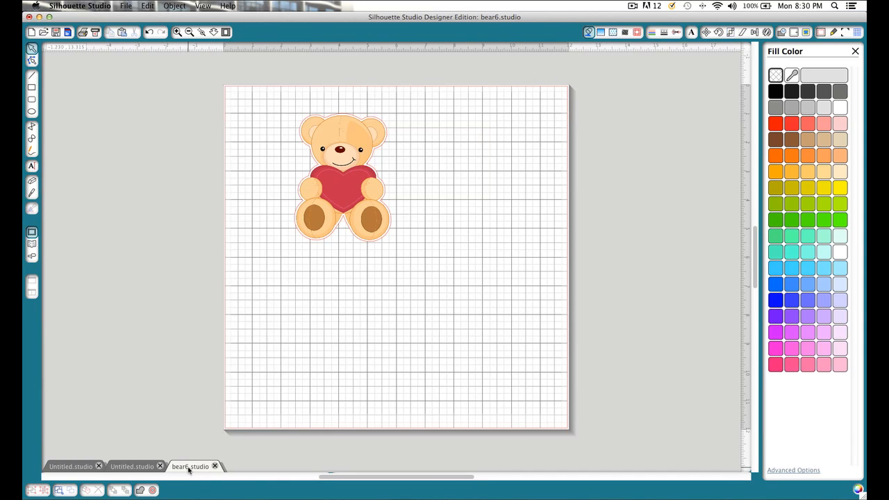
# Copy the bear with its white offset from the bear6 document and paste both in front in the card document.
pyautogui.moveTo(275, 126); pyautogui.dragTo(478, 319)
pyautogui.rightClick(374, 229)
pyautogui.click(397, 269)
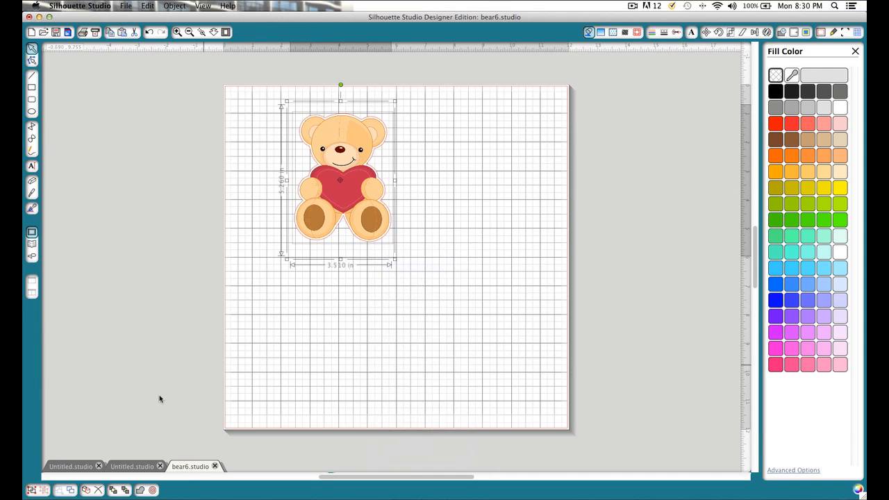
pyautogui.click(135, 466)
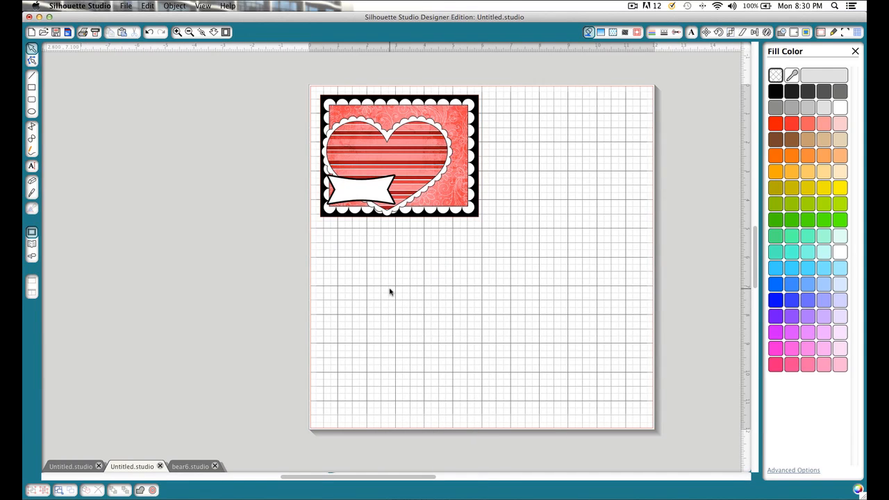
pyautogui.rightClick(410, 287)
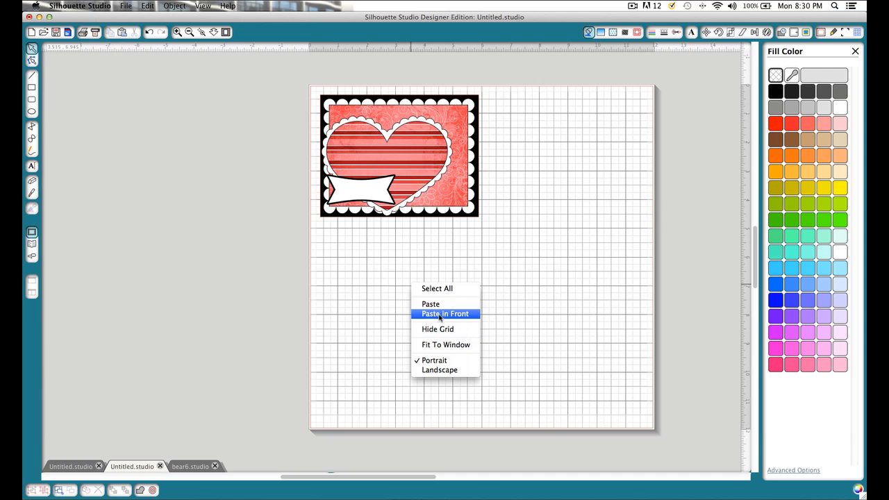
pyautogui.click(437, 313)
# Scale the pasted bear and offset to about 3.18 in wide and place them over the right half of the card.
pyautogui.moveTo(456, 243)
pyautogui.mouseDown()
pyautogui.moveTo(474, 243)
pyautogui.moveTo(458, 232)
pyautogui.mouseUp()
pyautogui.moveTo(375, 248); pyautogui.dragTo(382, 231)
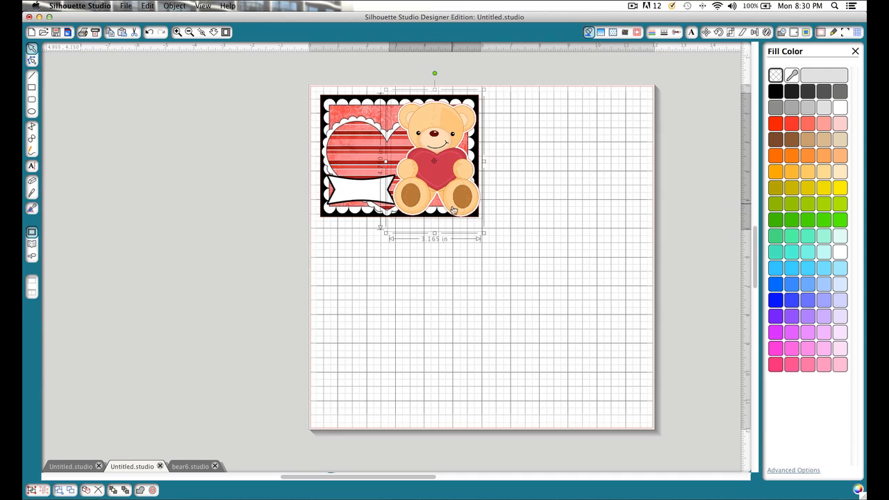
pyautogui.moveTo(454, 210); pyautogui.dragTo(444, 207)
pyautogui.moveTo(378, 229); pyautogui.dragTo(377, 227)
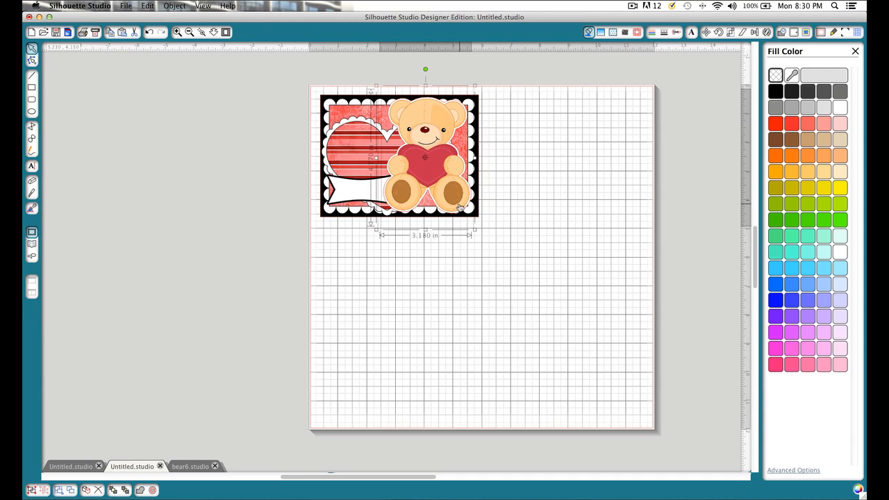
pyautogui.moveTo(452, 211); pyautogui.dragTo(454, 211)
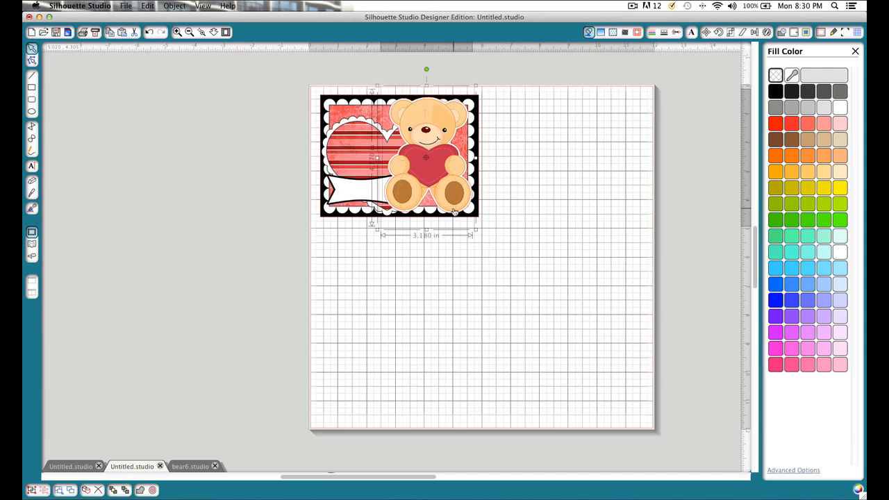
pyautogui.click(507, 234)
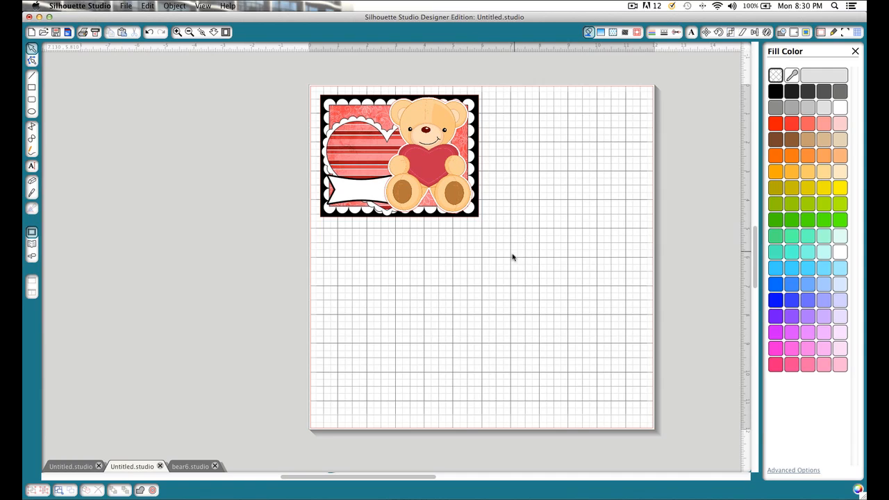
# Inspect the assembled card up close and move the whole design partly off the left edge of the page.
pyautogui.click(177, 32)
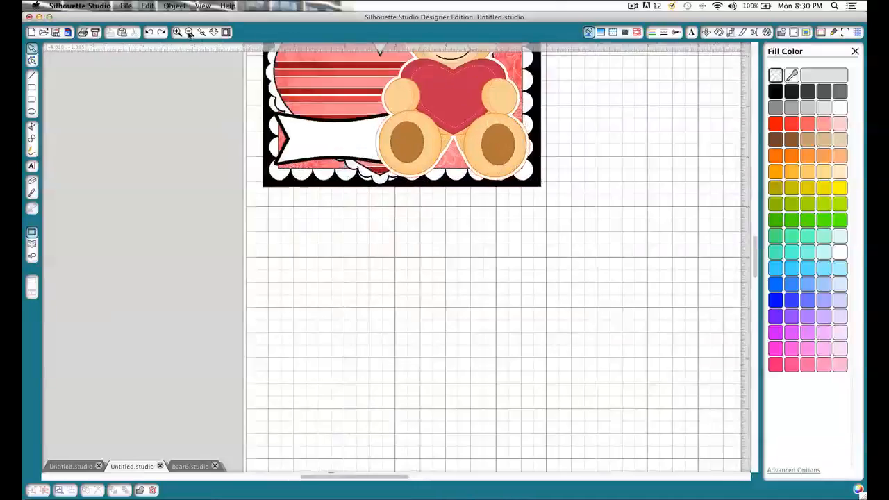
pyautogui.scroll(1, 285, 92)
pyautogui.scroll(3, 285, 92)
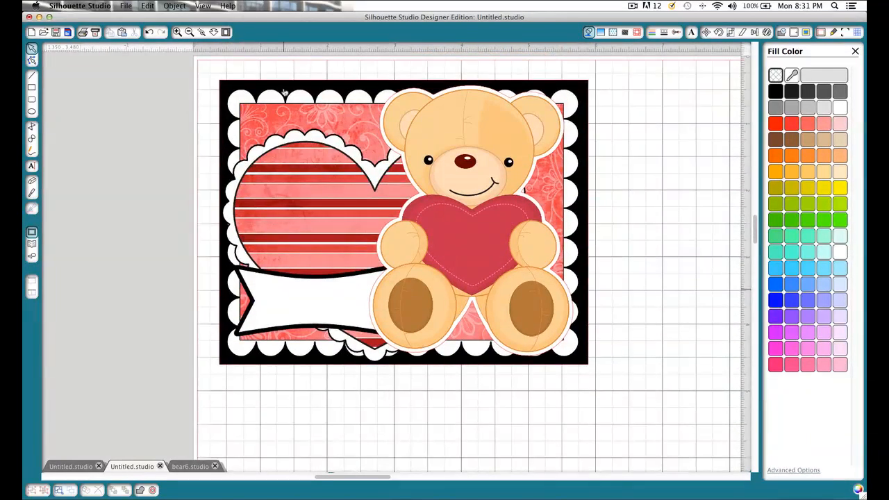
pyautogui.scroll(1, 284, 92)
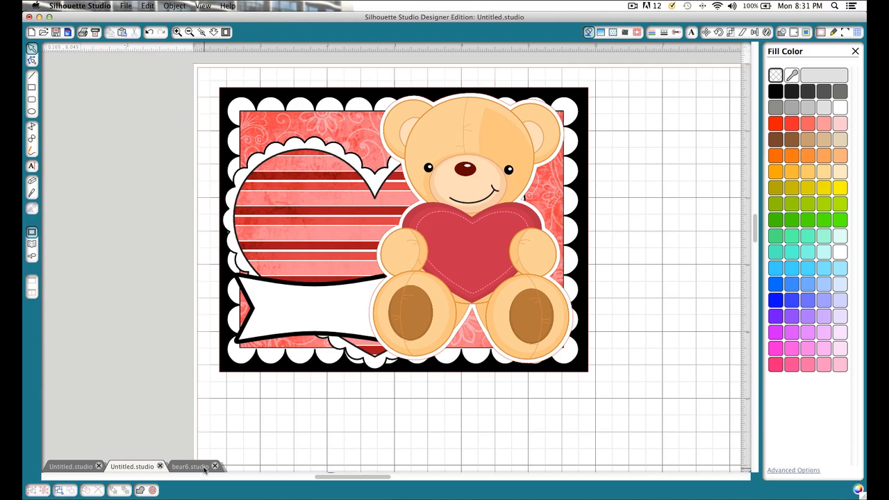
pyautogui.click(190, 32)
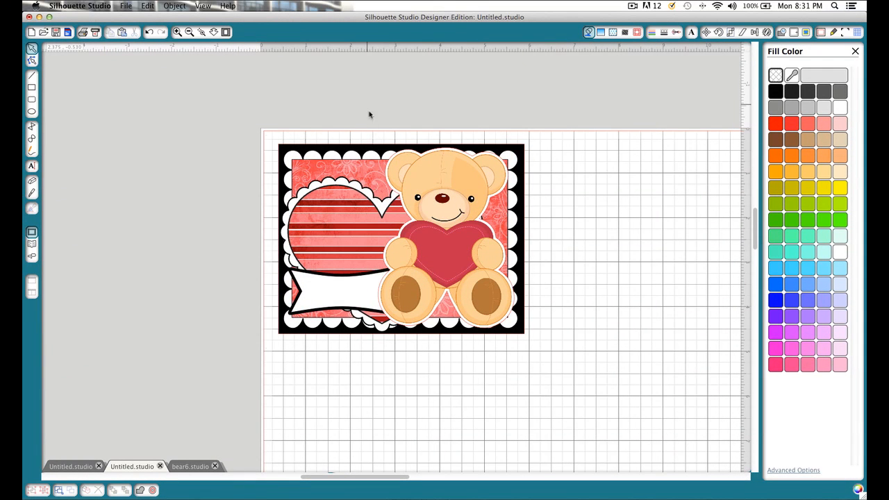
pyautogui.moveTo(369, 117); pyautogui.dragTo(509, 369)
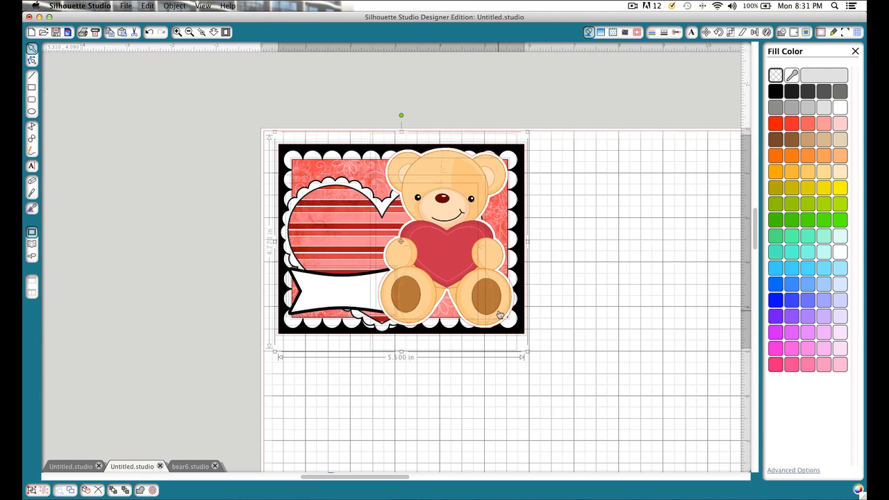
pyautogui.moveTo(501, 314); pyautogui.dragTo(443, 325)
pyautogui.click(479, 340)
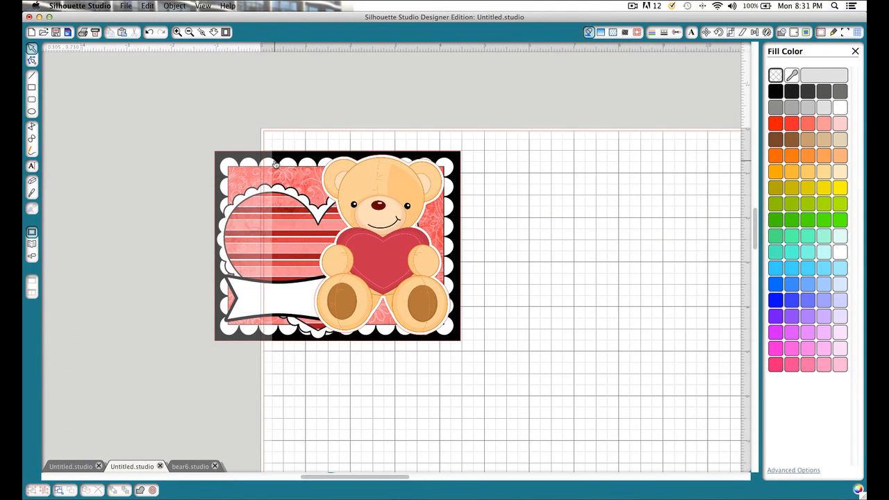
# Pull the black base rectangle out from behind the card layers and delete it.
pyautogui.moveTo(272, 157); pyautogui.dragTo(85, 88)
pyautogui.click(189, 31)
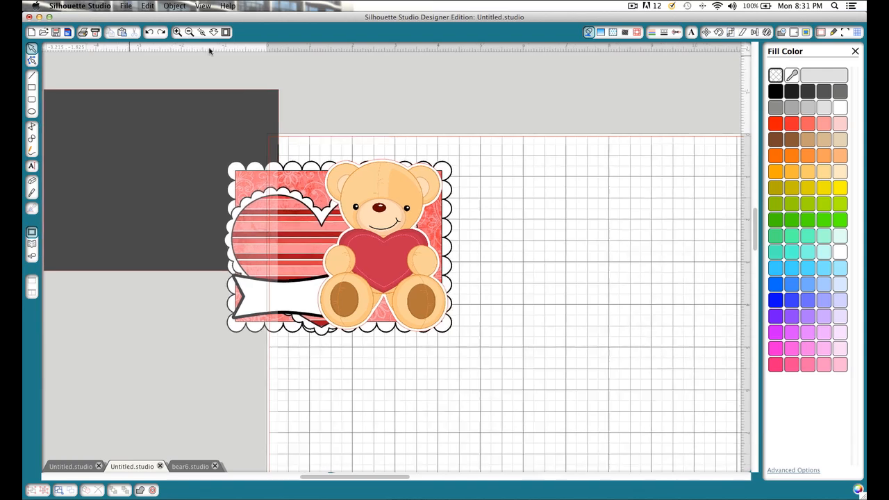
pyautogui.click(234, 160)
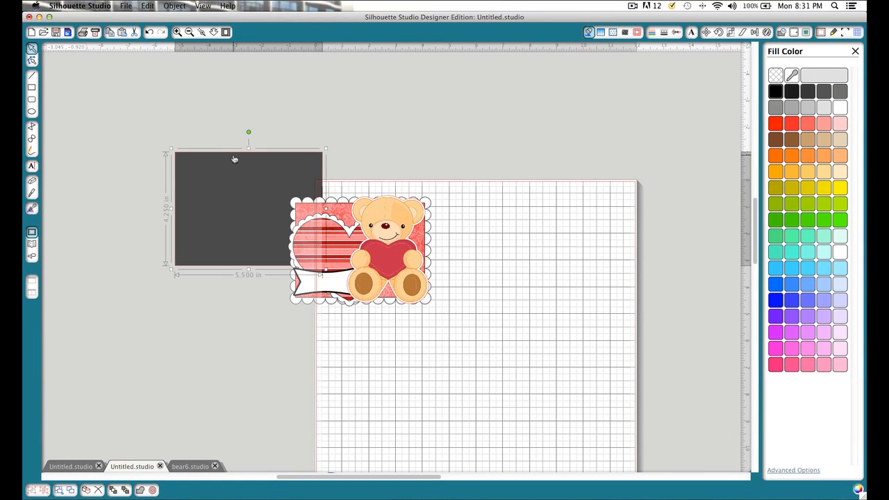
pyautogui.press('Delete')
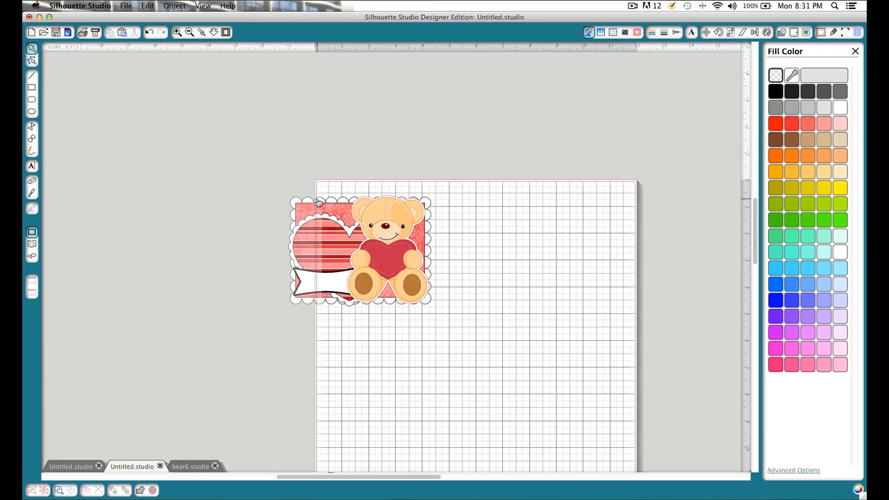
# Move the white scalloped rectangle off the page and the bear with its offset to the right of the card.
pyautogui.moveTo(320, 202); pyautogui.dragTo(171, 128)
pyautogui.moveTo(353, 233); pyautogui.dragTo(485, 244)
pyautogui.moveTo(403, 302); pyautogui.dragTo(506, 294)
# Group the bear with its white offset and move the group near the right edge of the page.
pyautogui.moveTo(440, 183); pyautogui.dragTo(541, 322)
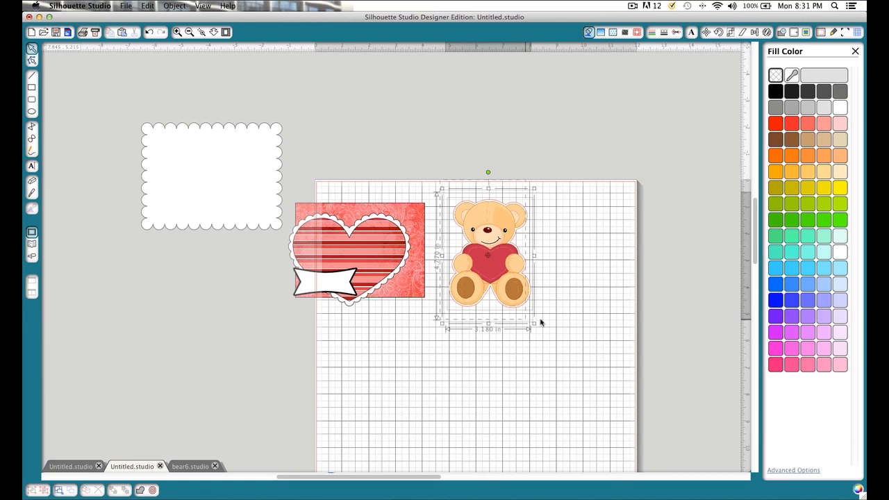
pyautogui.rightClick(519, 291)
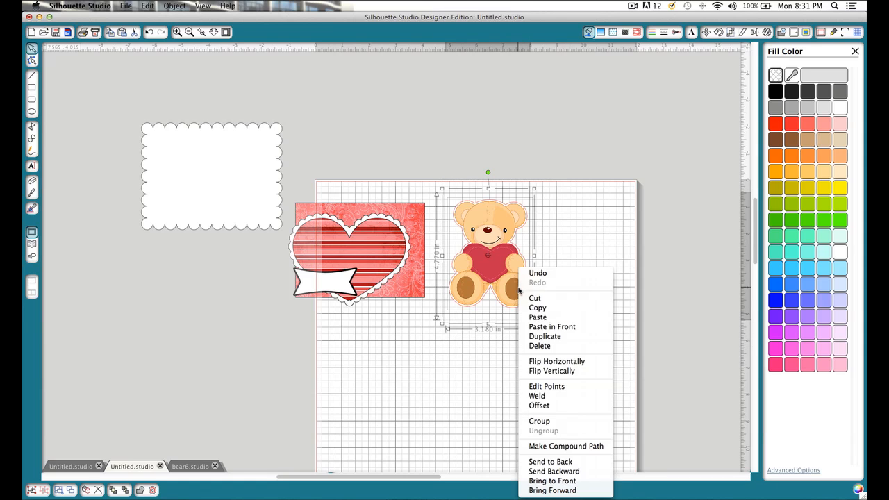
pyautogui.click(552, 421)
pyautogui.click(532, 347)
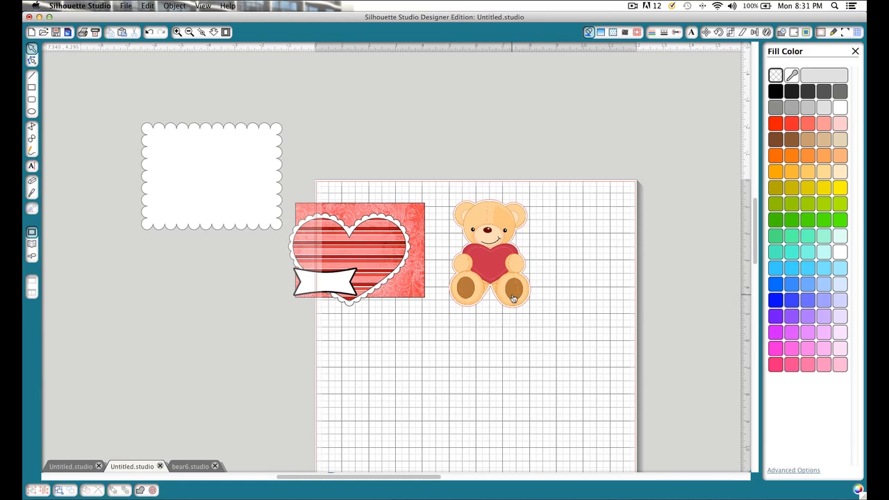
pyautogui.moveTo(513, 298); pyautogui.dragTo(559, 340)
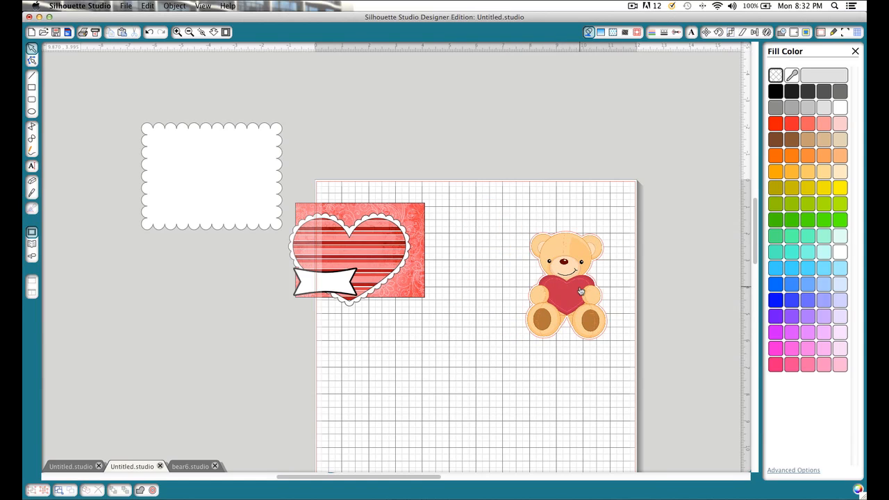
pyautogui.moveTo(581, 307); pyautogui.dragTo(565, 280)
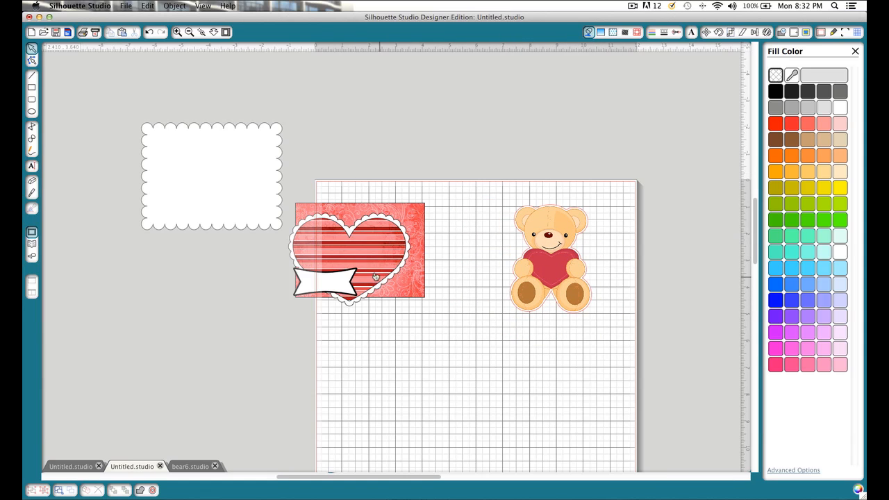
# Move the scalloped heart and both banner layers above the page, and spread the patterned rectangle and striped heart apart on it.
pyautogui.moveTo(377, 221); pyautogui.dragTo(374, 116)
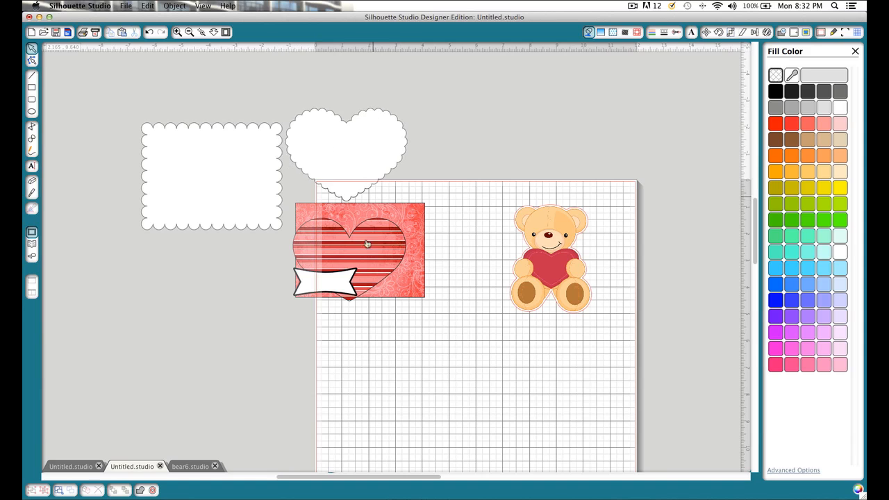
pyautogui.moveTo(339, 283); pyautogui.dragTo(448, 159)
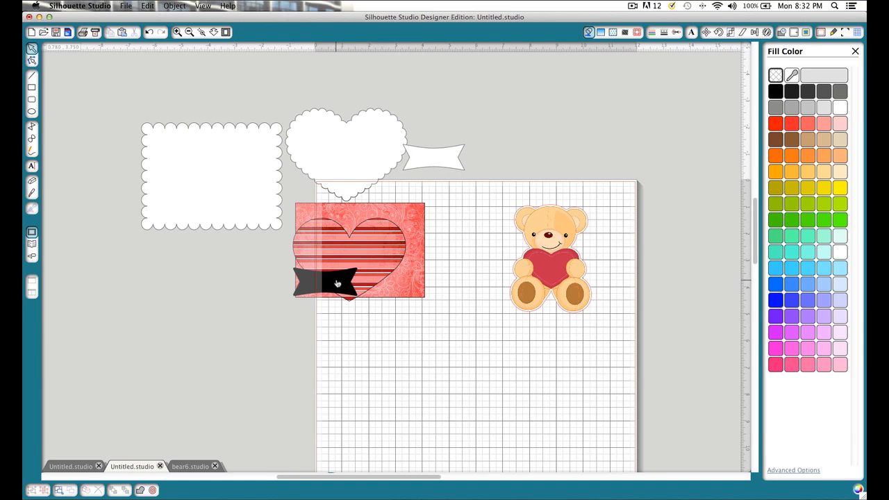
pyautogui.moveTo(337, 283); pyautogui.dragTo(431, 300)
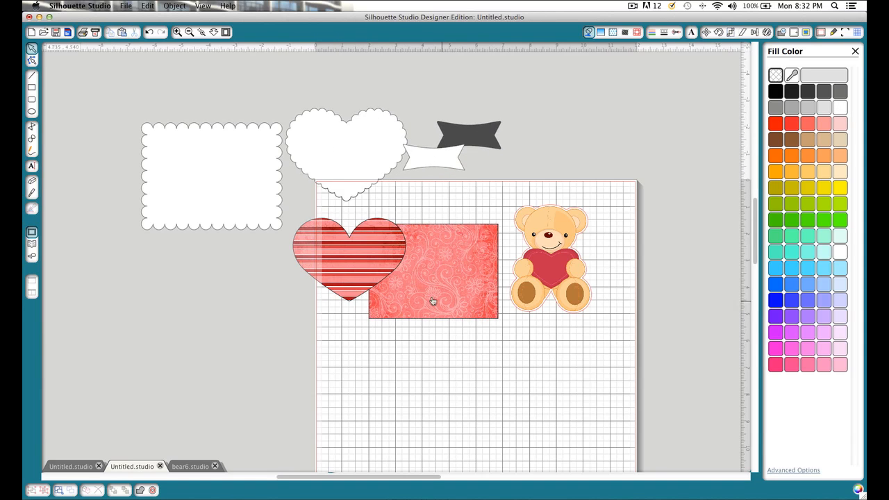
pyautogui.moveTo(395, 273); pyautogui.dragTo(587, 379)
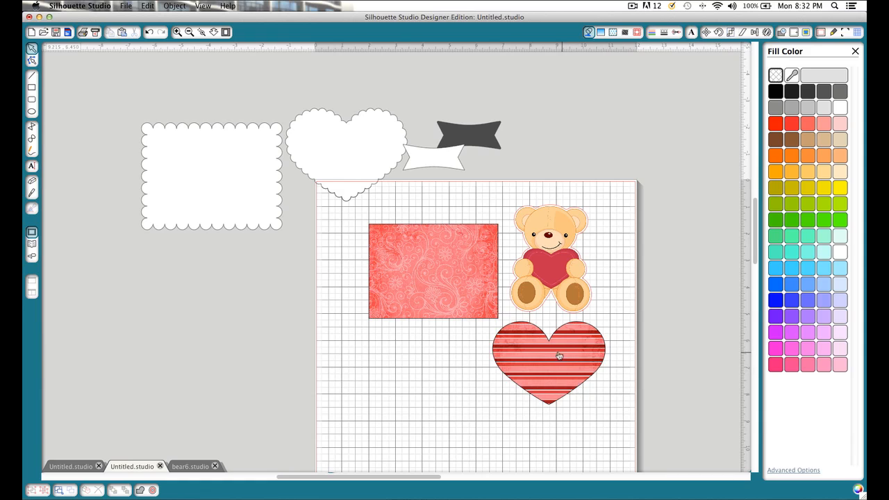
# Move the white scalloped heart onto the white scalloped rectangle beside the page.
pyautogui.scroll(2, 559, 356)
pyautogui.scroll(-3, 559, 356)
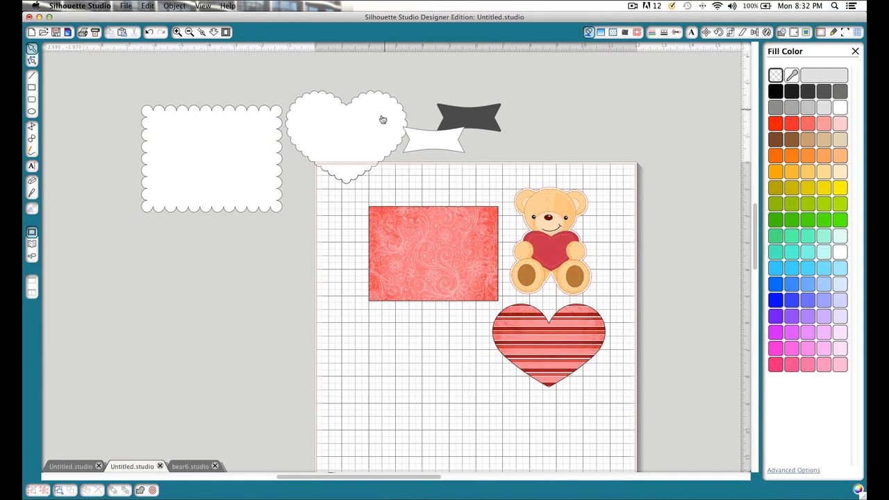
pyautogui.moveTo(355, 106); pyautogui.dragTo(225, 122)
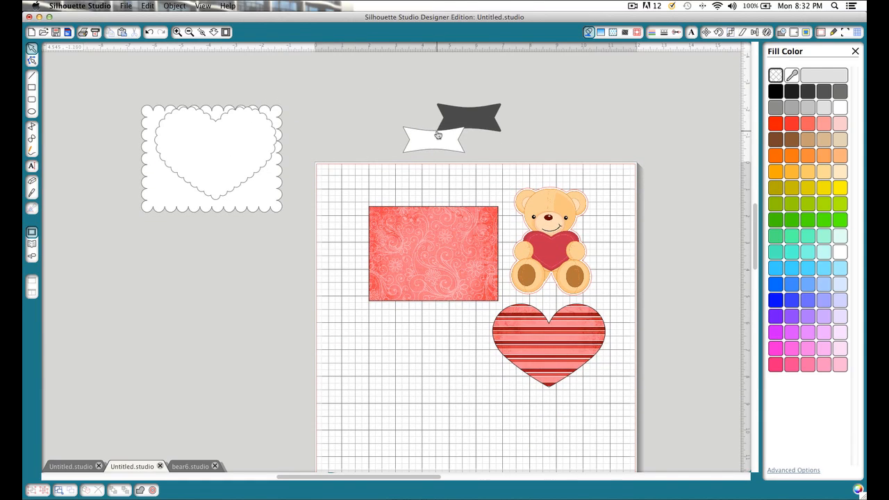
# Move the white and black banner layers onto the white scalloped pieces beside the page.
pyautogui.moveTo(437, 135); pyautogui.dragTo(241, 135)
pyautogui.moveTo(452, 115); pyautogui.dragTo(221, 125)
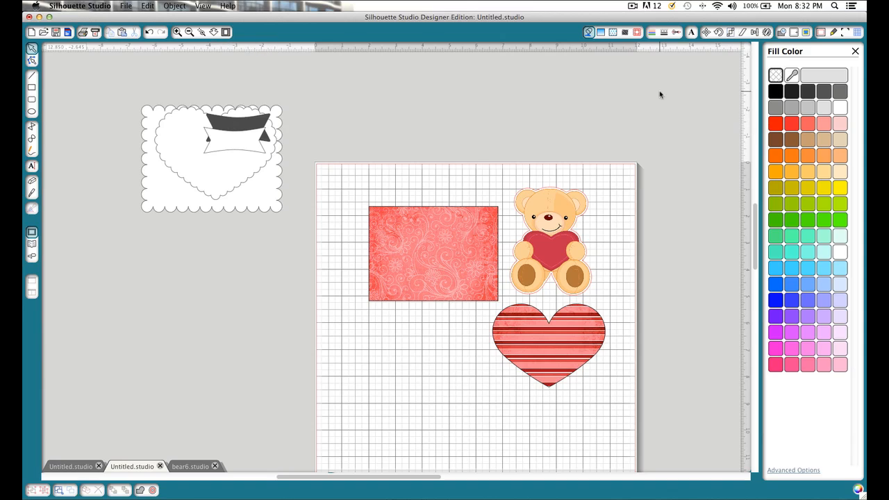
# Turn on the registration marks and set the page size to Letter, 8.5 x 11 in.
pyautogui.click(845, 32)
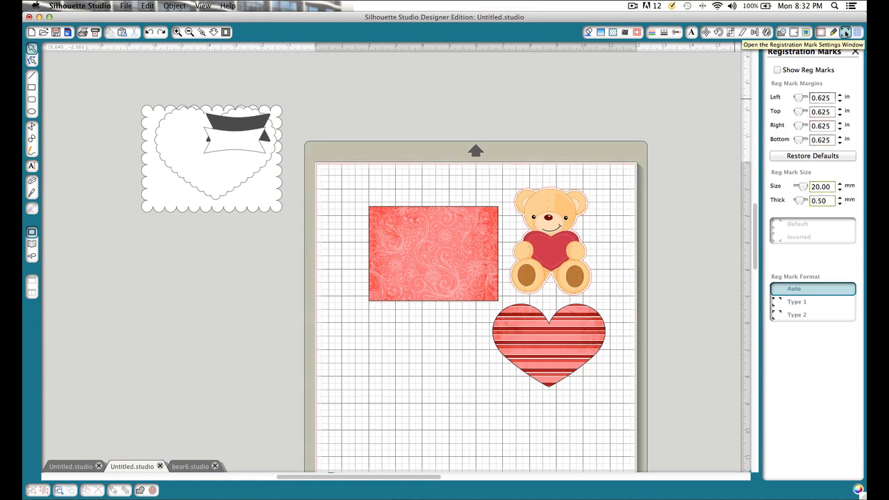
pyautogui.click(777, 70)
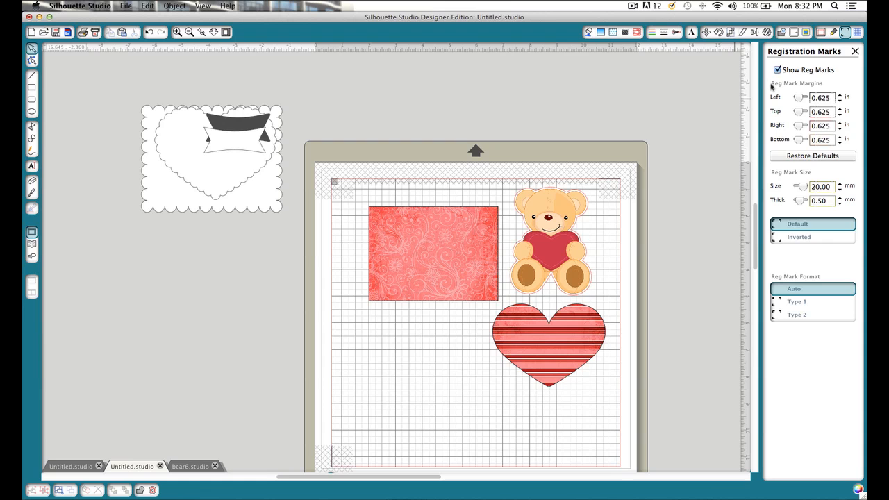
pyautogui.click(821, 33)
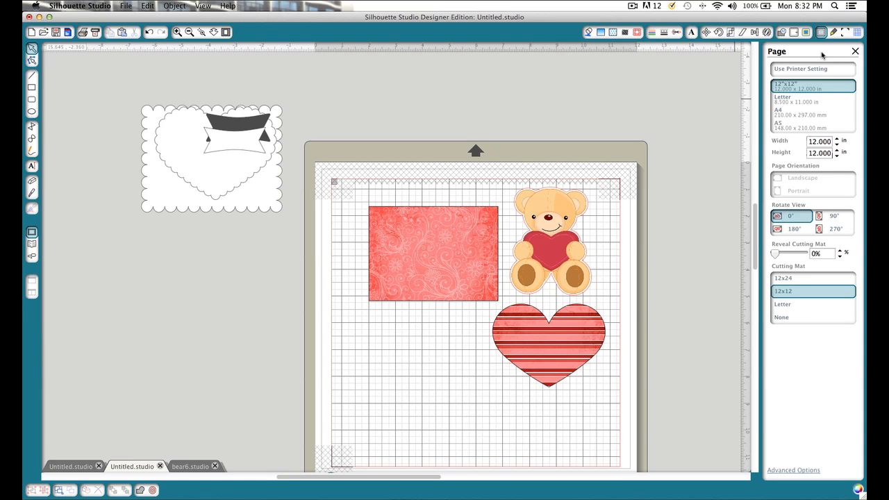
pyautogui.click(791, 101)
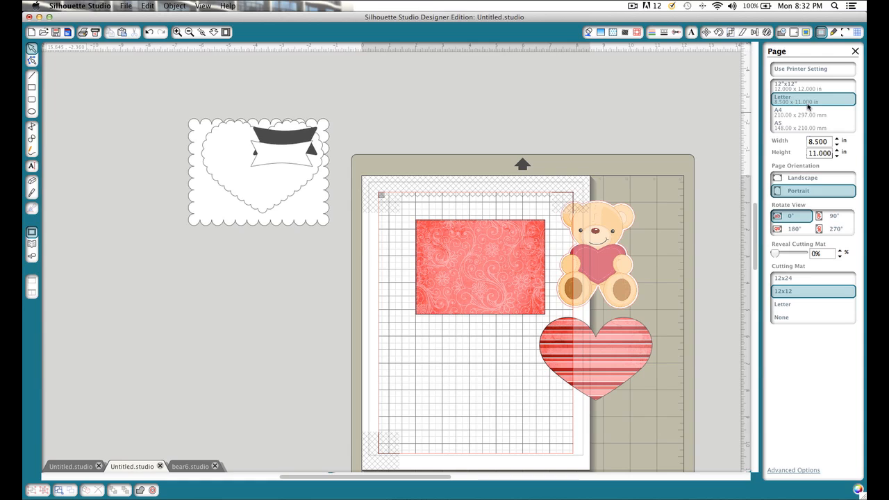
# Arrange the patterned rectangle, striped heart and bear inside the registration mark area, with the rectangle above the heart and bear.
pyautogui.scroll(-3, 648, 134)
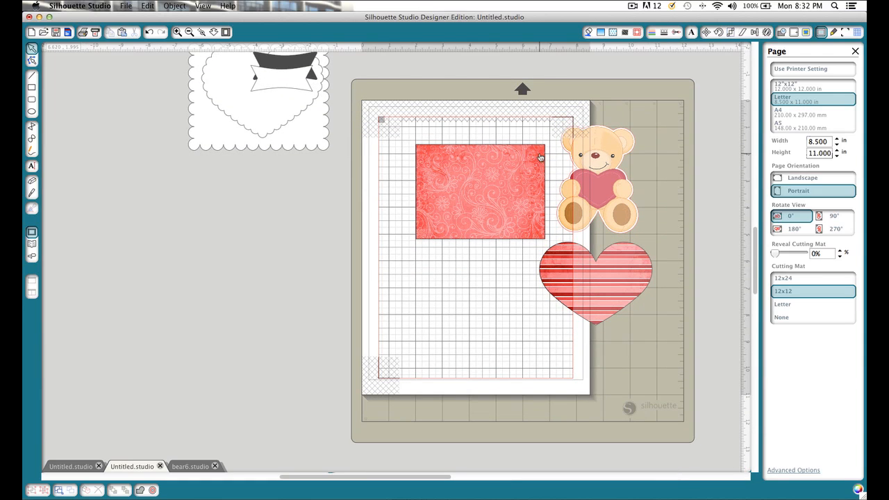
pyautogui.moveTo(472, 190); pyautogui.dragTo(462, 172)
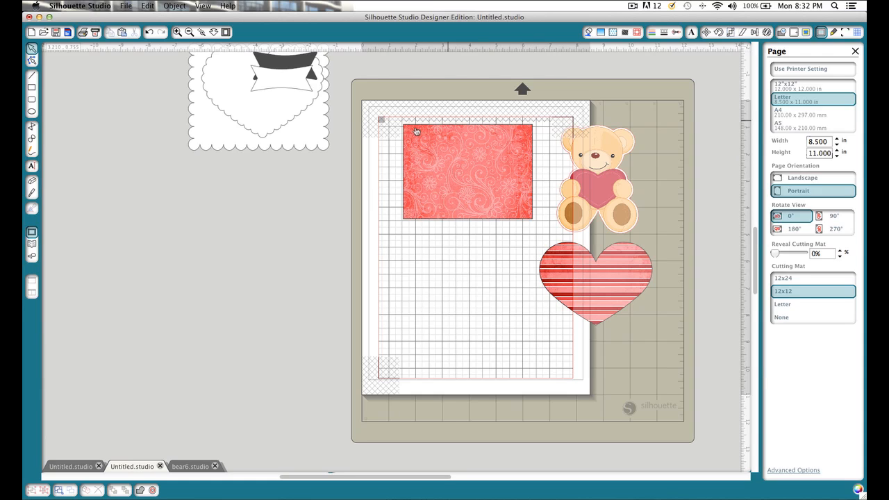
pyautogui.moveTo(548, 264); pyautogui.dragTo(392, 247)
pyautogui.moveTo(600, 184); pyautogui.dragTo(529, 324)
pyautogui.moveTo(529, 324); pyautogui.dragTo(528, 325)
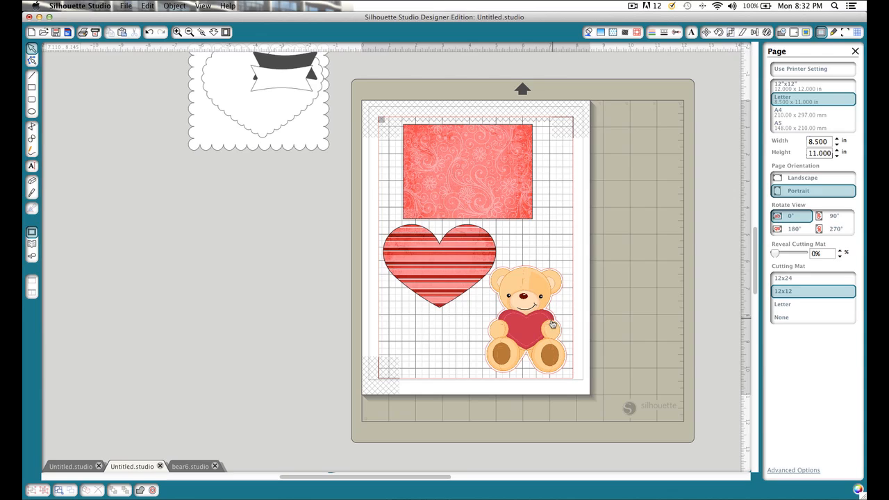
# Look at the print settings for the page and leave them without printing.
pyautogui.click(84, 34)
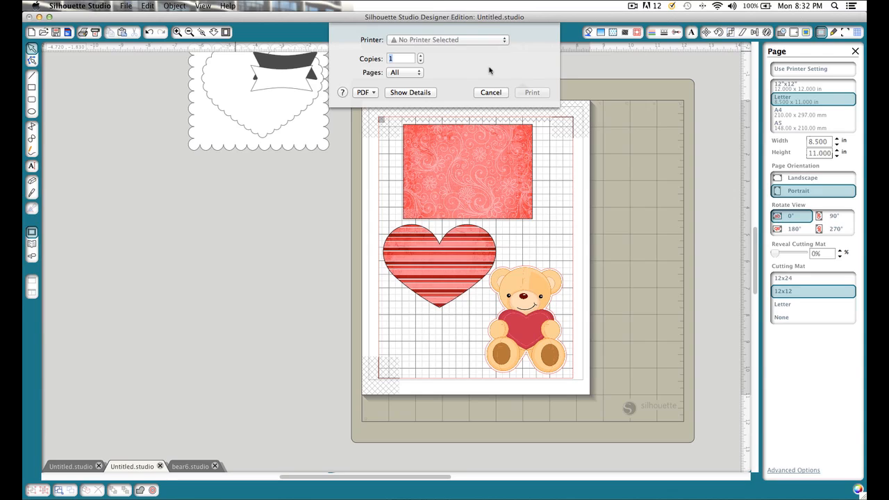
pyautogui.click(491, 94)
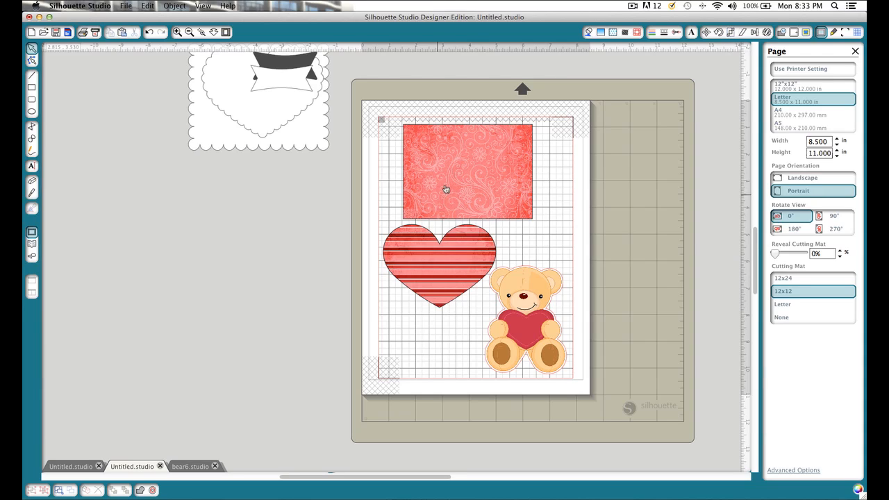
# Copy the scalloped rectangle, scalloped heart and both banner layers and paste them into the bear6.studio document.
pyautogui.scroll(3, 337, 141)
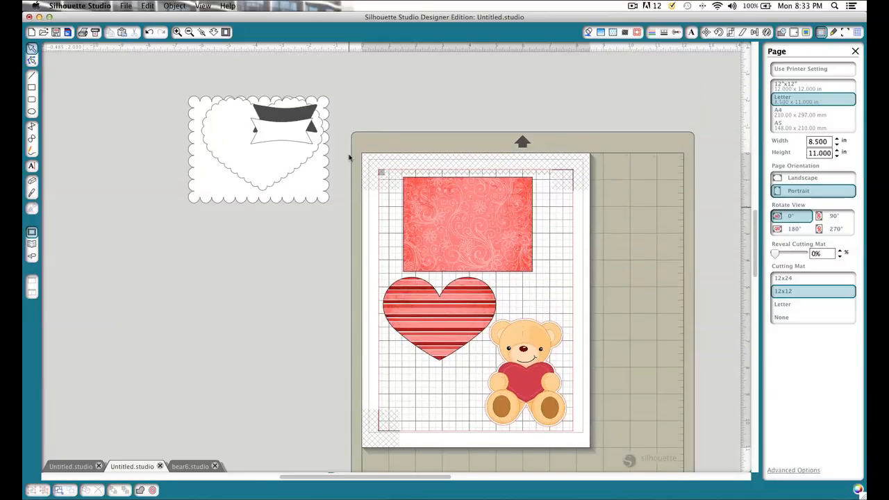
pyautogui.moveTo(165, 96); pyautogui.dragTo(327, 229)
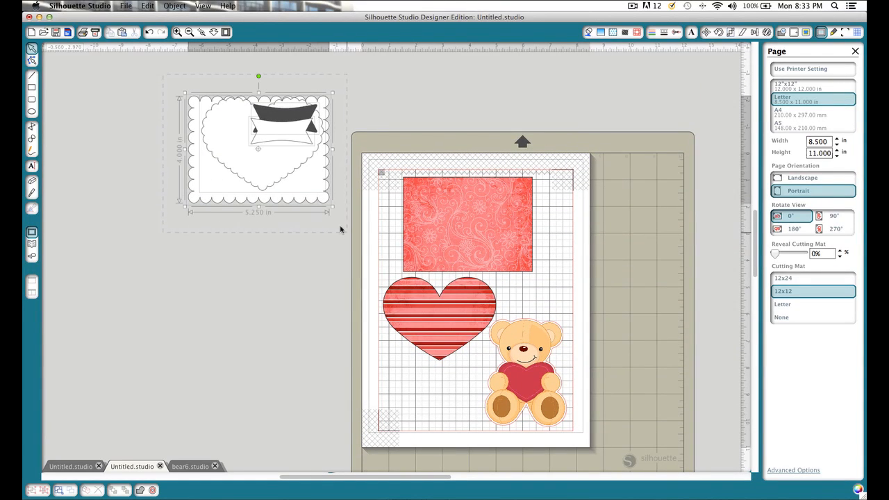
pyautogui.rightClick(303, 179)
pyautogui.click(329, 219)
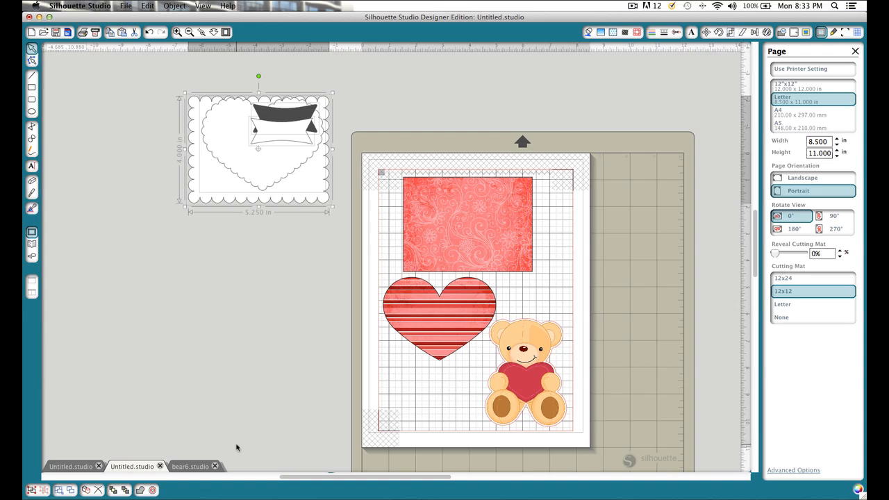
pyautogui.click(192, 466)
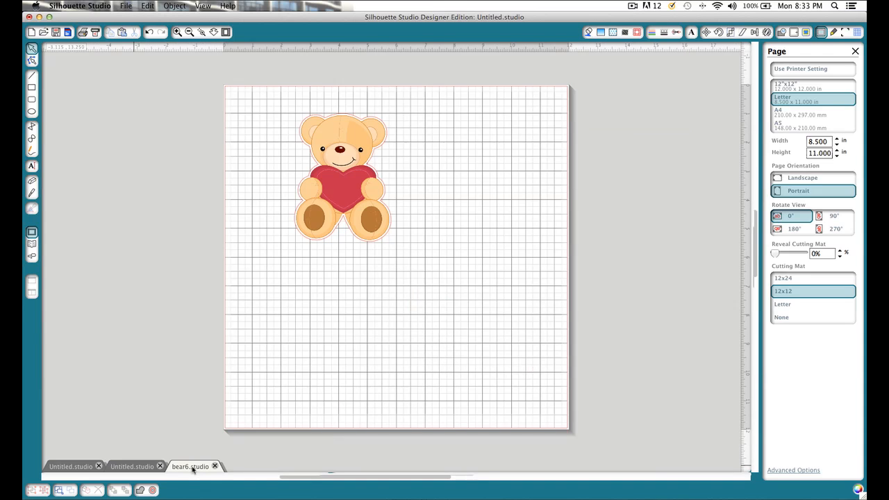
pyautogui.rightClick(389, 304)
pyautogui.click(413, 340)
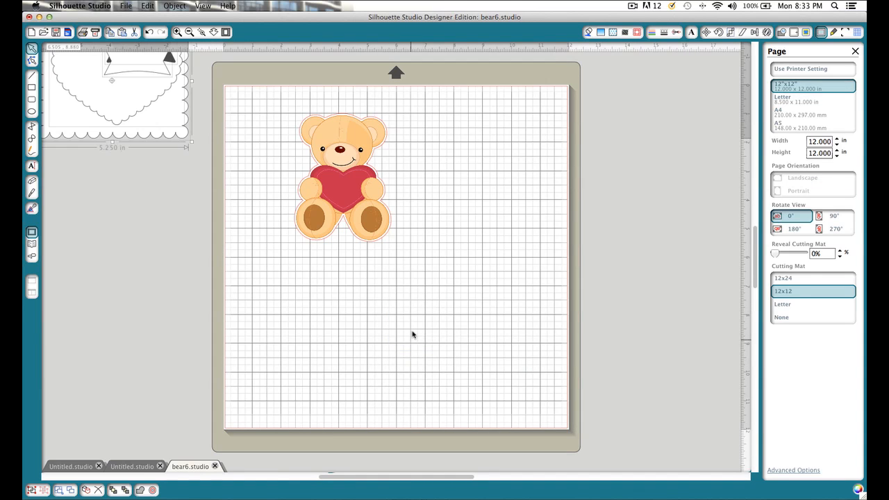
# Delete the original bear and its white offset from the bear6.studio page.
pyautogui.click(329, 182)
pyautogui.press('Delete')
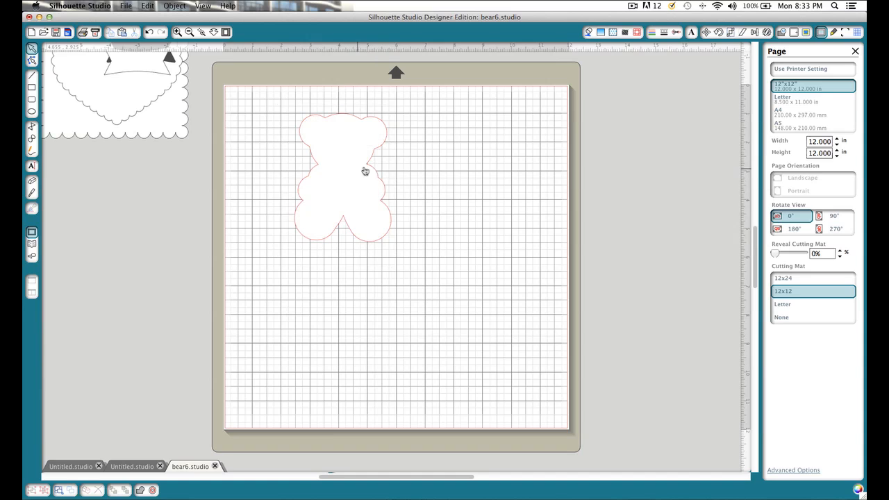
pyautogui.click(365, 170)
pyautogui.press('Delete')
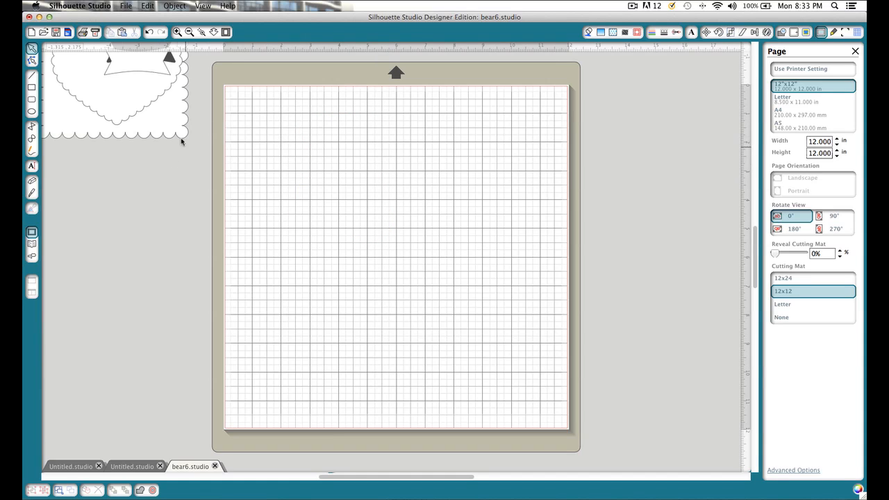
# Lay out the scalloped rectangle, heart and white banner together at the top of the 12x12 page, and the black banner at its lower-left corner.
pyautogui.moveTo(179, 139); pyautogui.dragTo(371, 207)
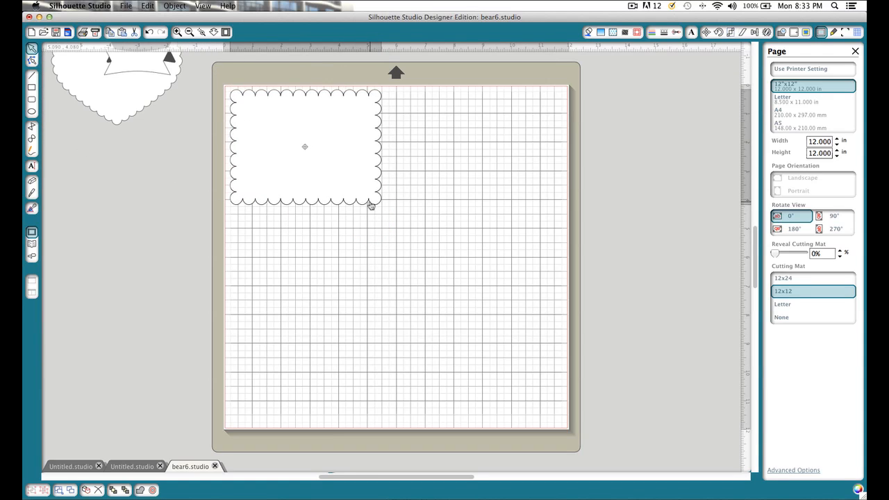
pyautogui.moveTo(131, 118); pyautogui.dragTo(465, 184)
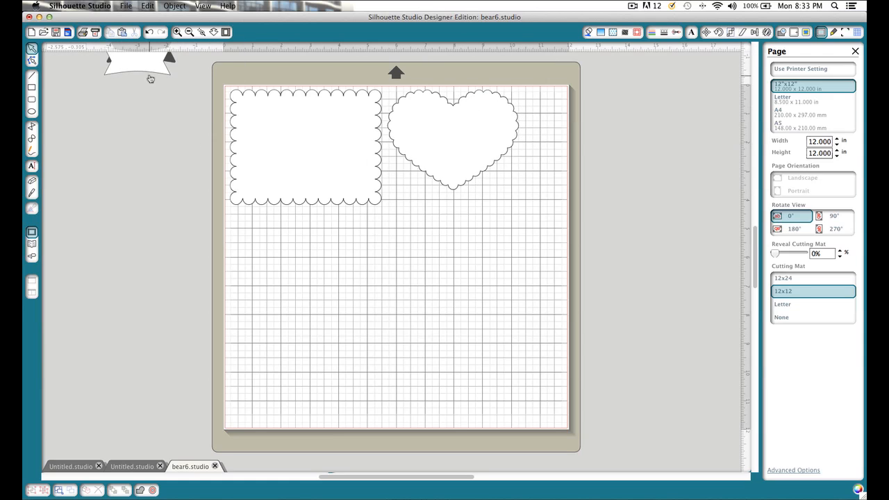
pyautogui.moveTo(151, 78); pyautogui.dragTo(429, 216)
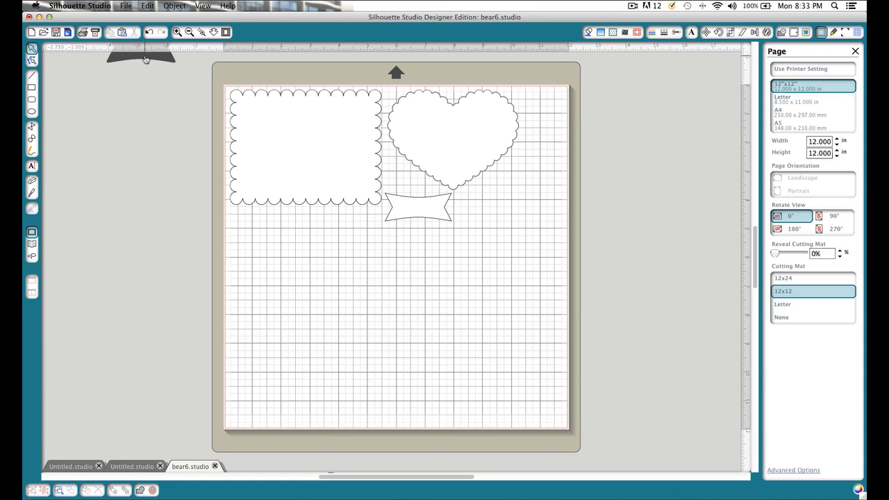
pyautogui.moveTo(144, 64); pyautogui.dragTo(272, 414)
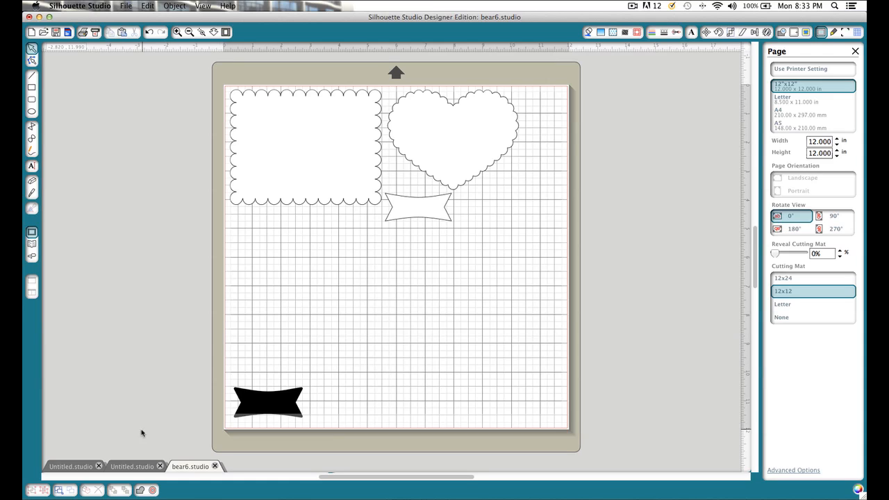
# Switch to the document with the assembled card and review its layered design.
pyautogui.click(79, 466)
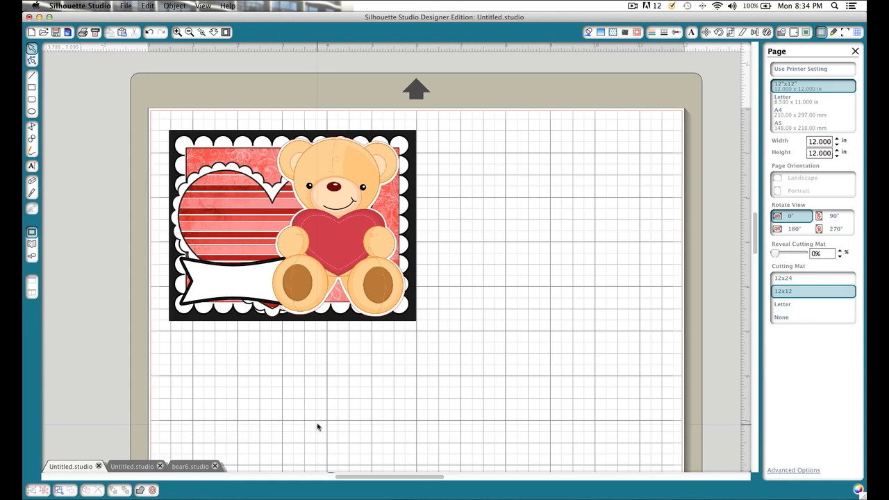
pyautogui.scroll(2, 320, 427)
pyautogui.hscroll(2, 319, 427)
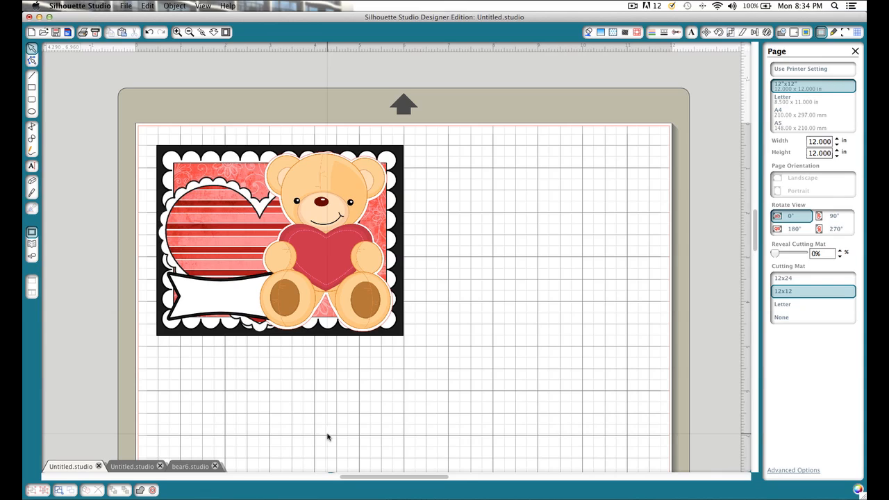
pyautogui.scroll(-2, 328, 437)
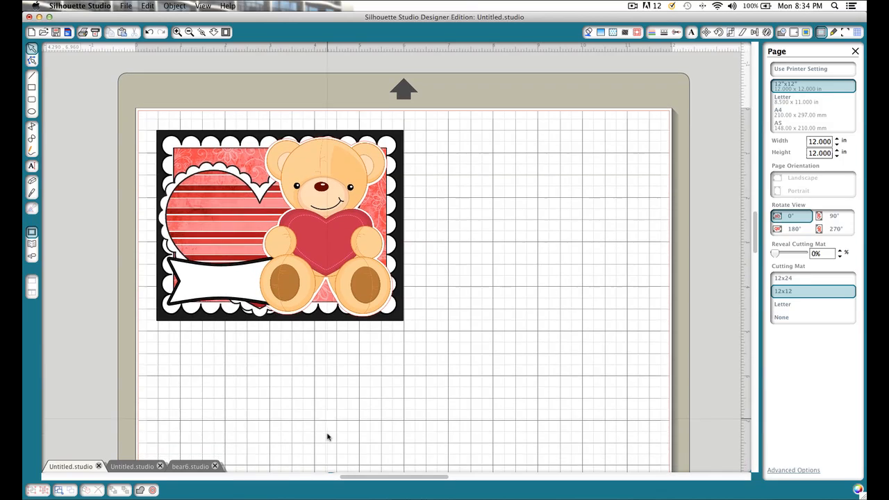